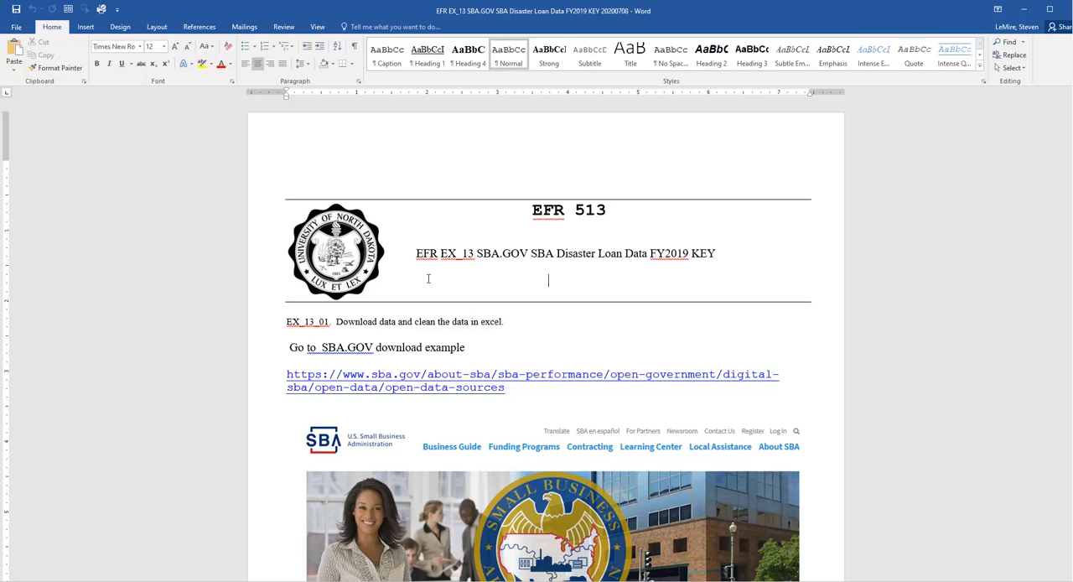
Read the exercise title, the data download and cleaning instructions, and the SBA open data link in the EX_13 document
drag(416, 253, 746, 250)
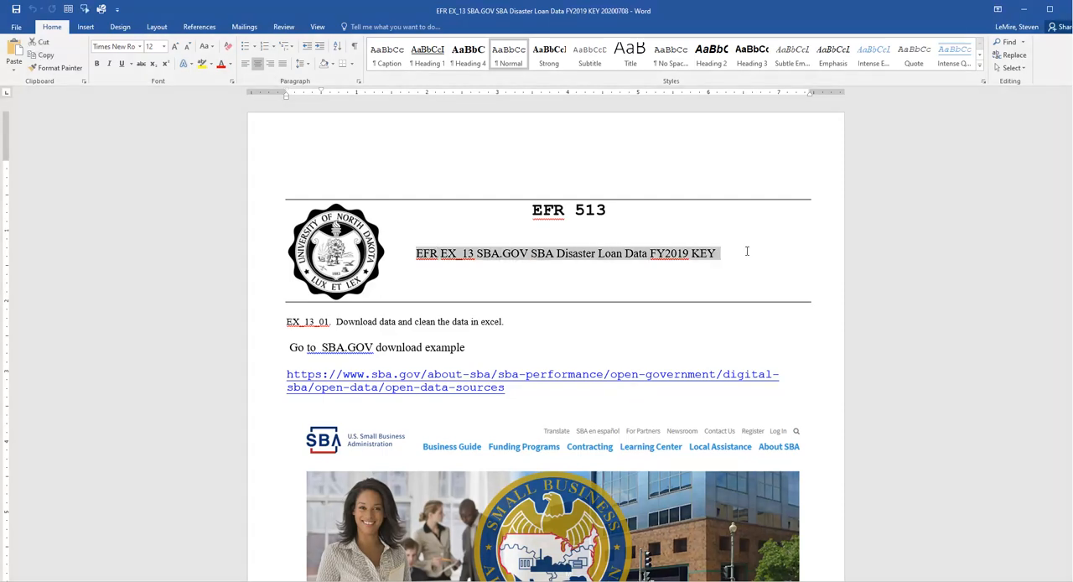
click(535, 287)
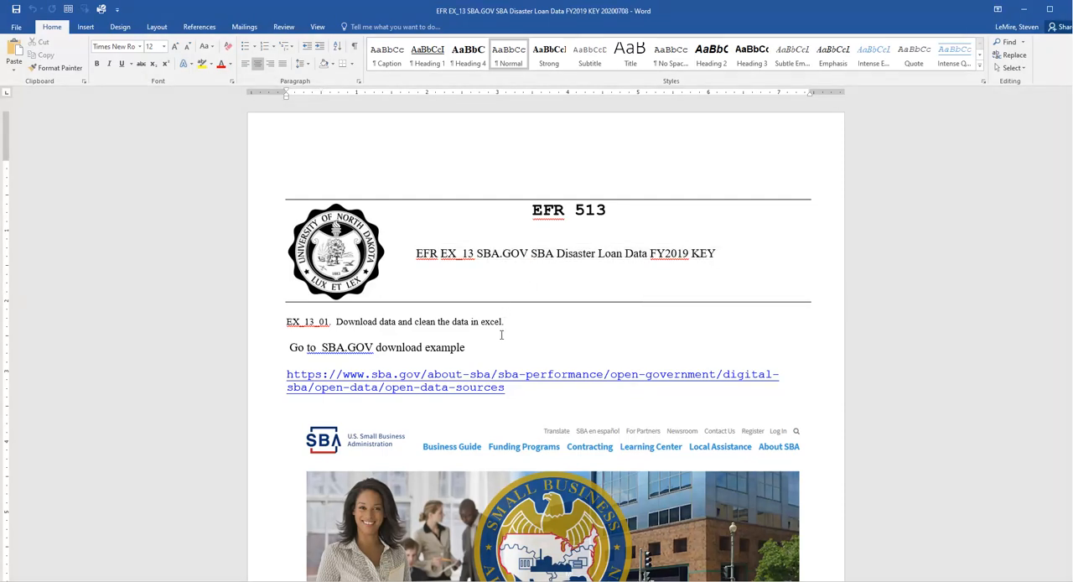
scroll(502, 329, down, 3)
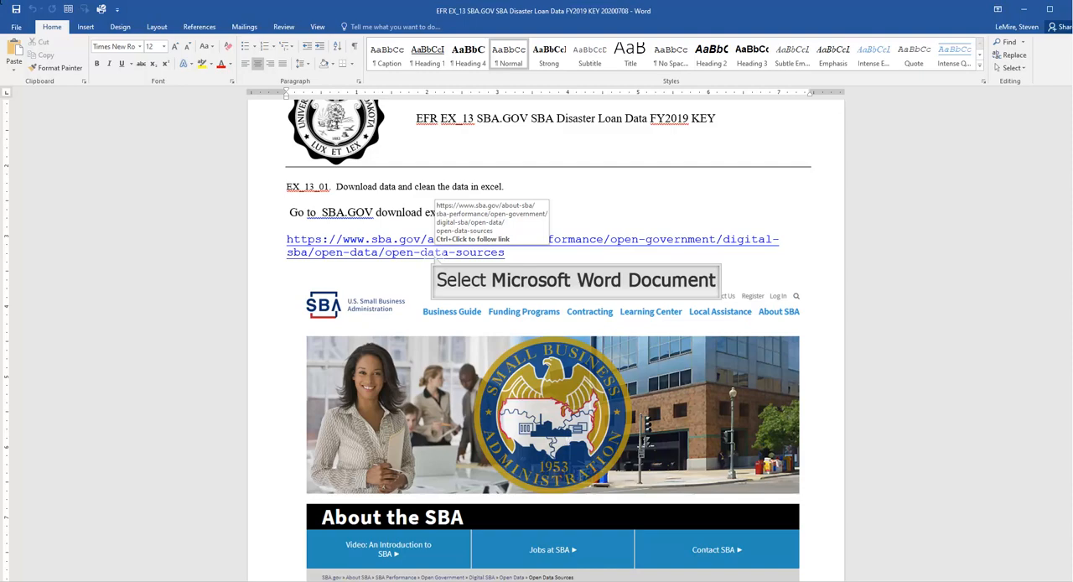
click(434, 252)
scroll(483, 414, down, 3)
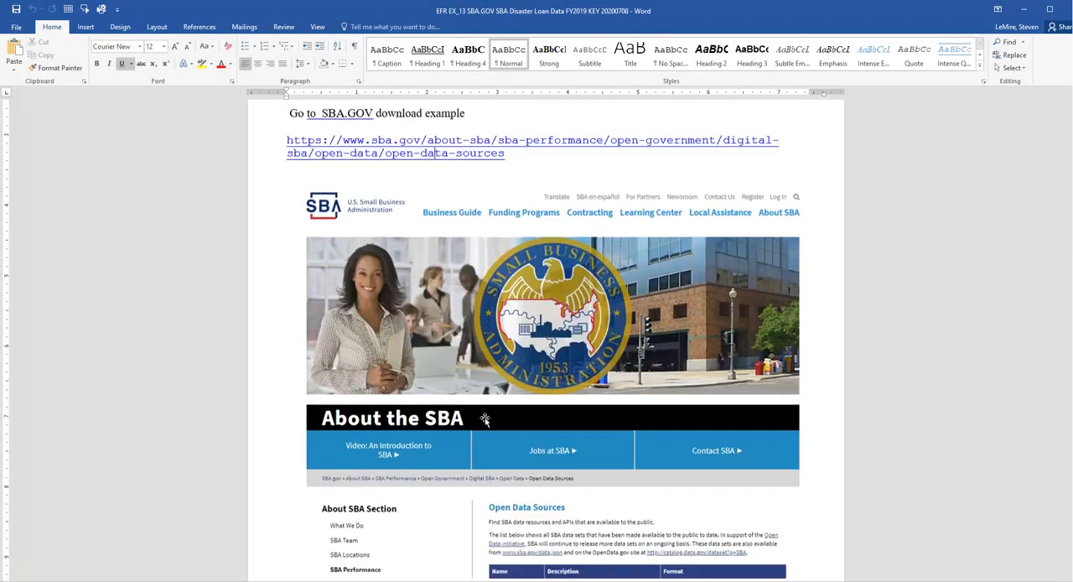
scroll(477, 420, down, 6)
scroll(428, 426, down, 6)
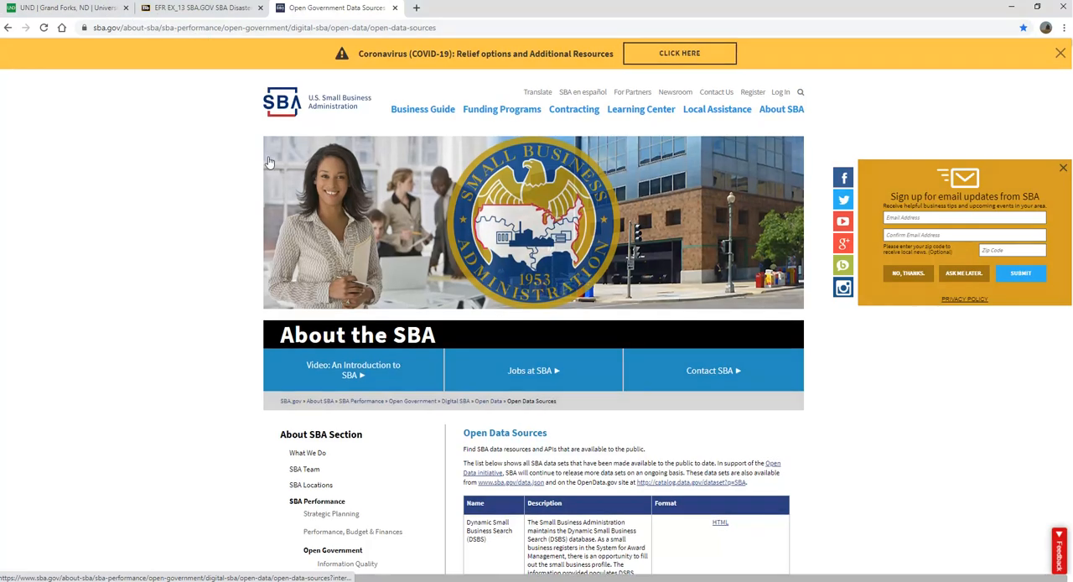
Locate the SBA Disaster Loan Data FY2019 entry in the Open Data Sources table, highlight its name, and minimize the browser
scroll(267, 164, down, 1)
scroll(260, 170, down, 3)
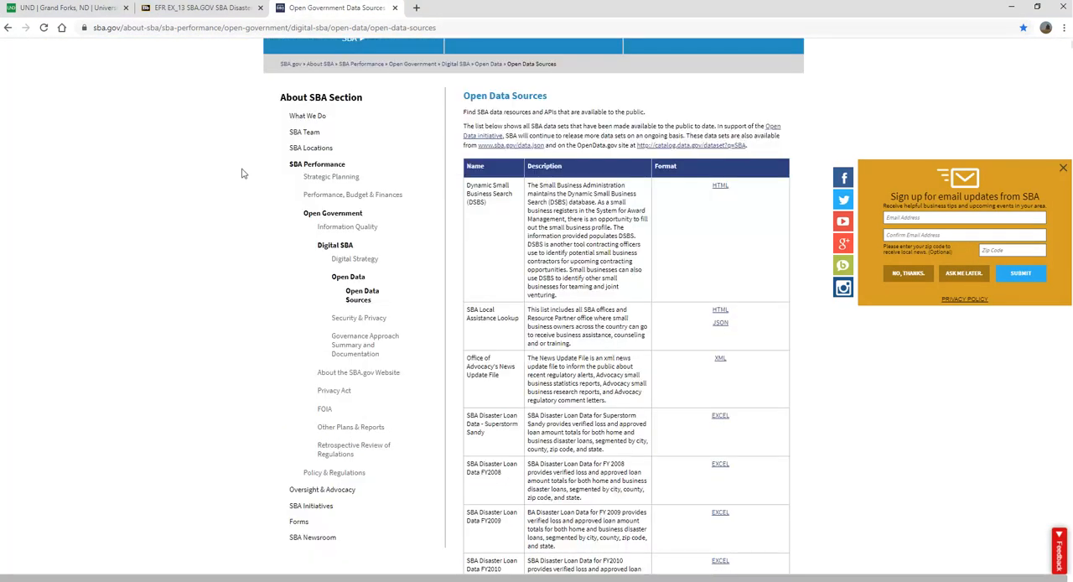
scroll(445, 201, up, 4)
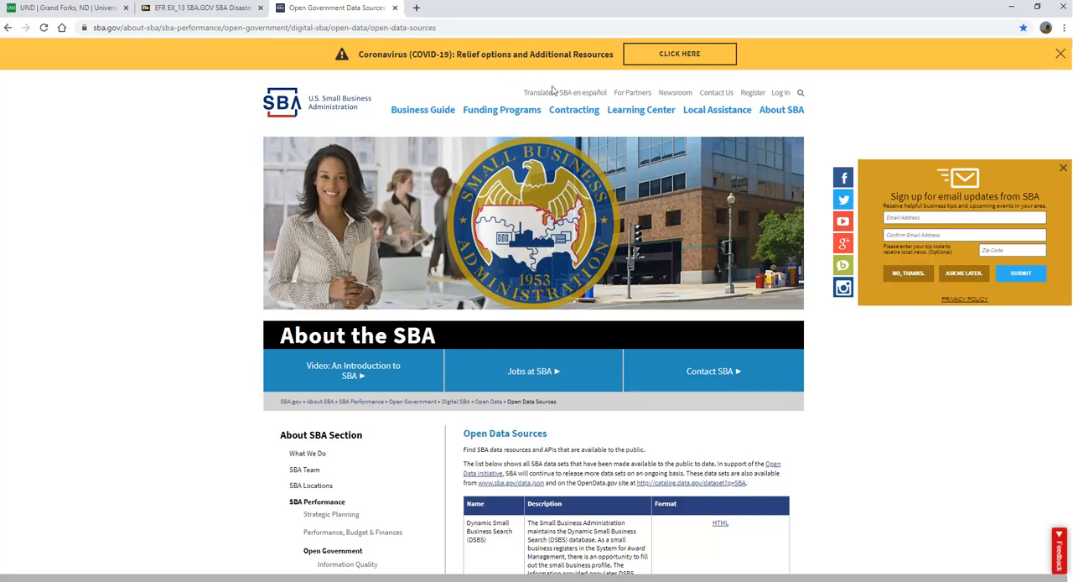
scroll(803, 442, down, 1)
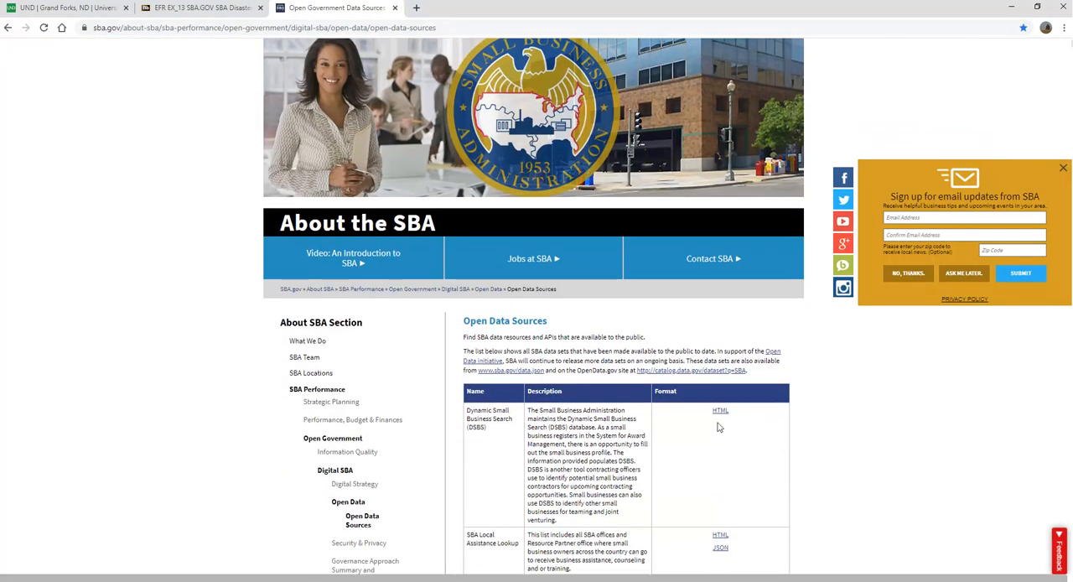
scroll(681, 421, down, 2)
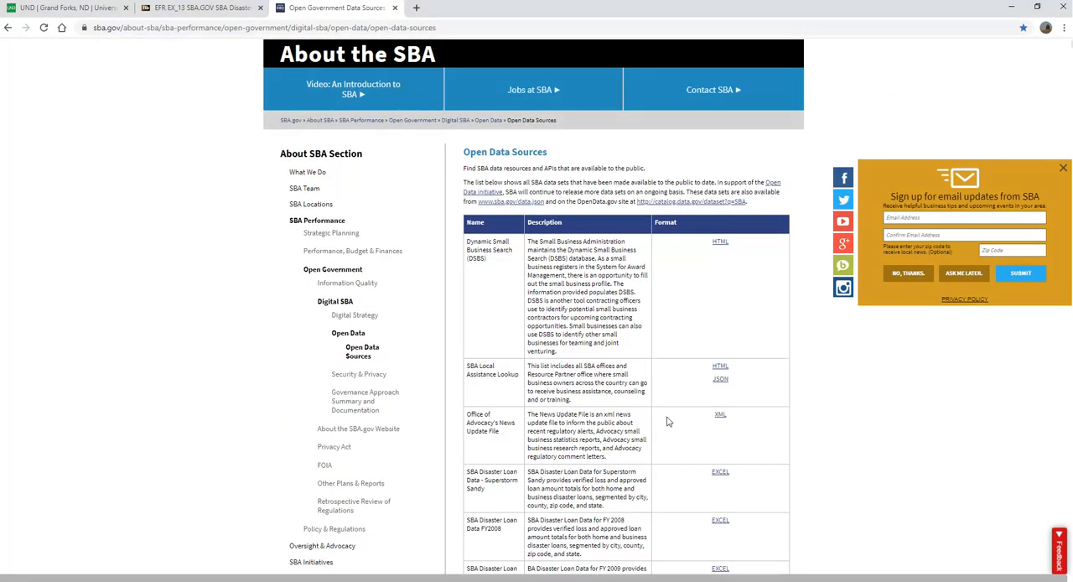
scroll(668, 422, down, 1)
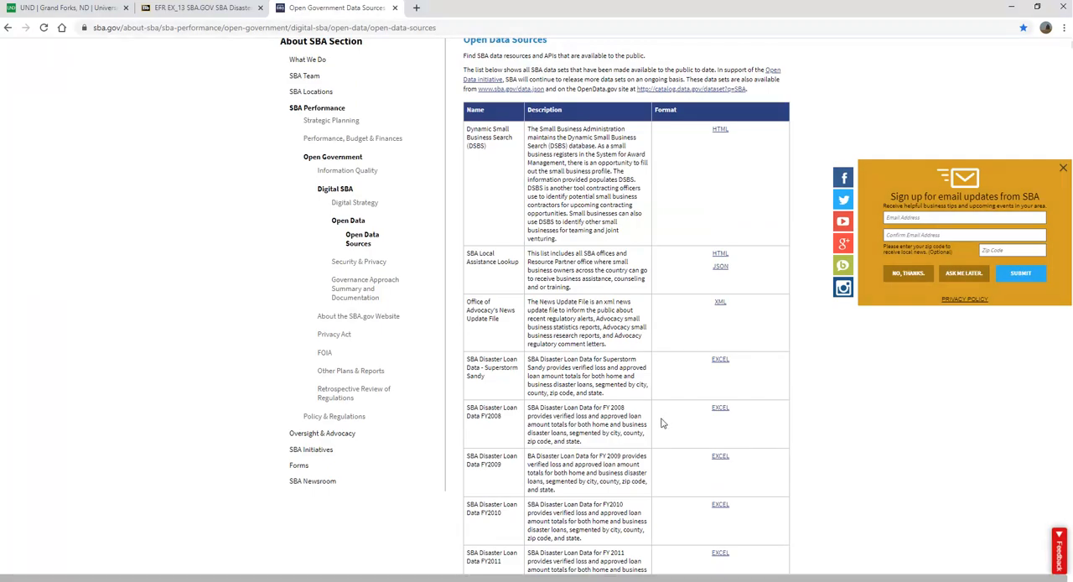
scroll(663, 424, down, 2)
scroll(654, 422, down, 5)
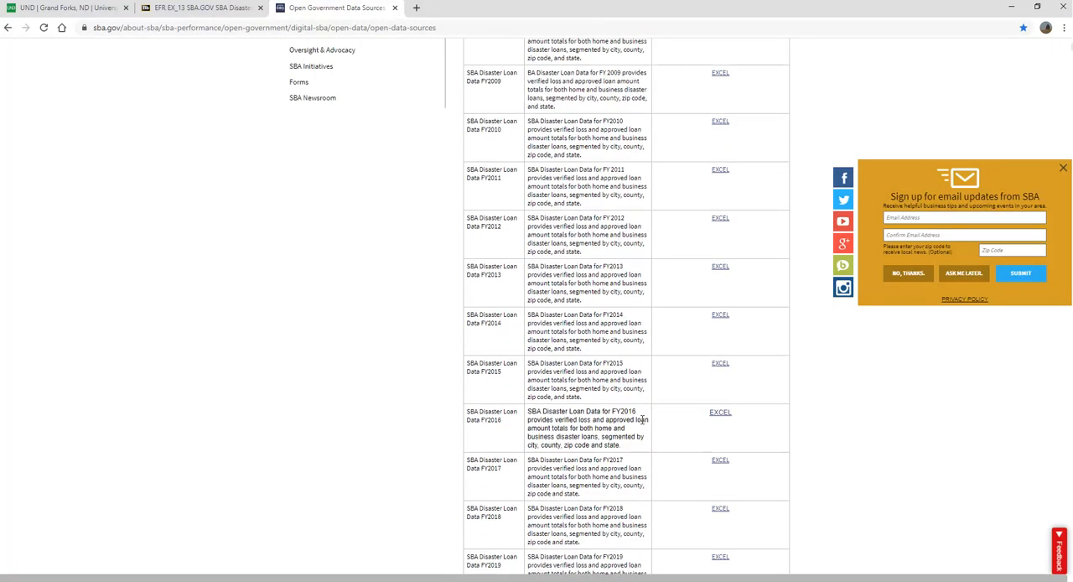
scroll(639, 419, down, 1)
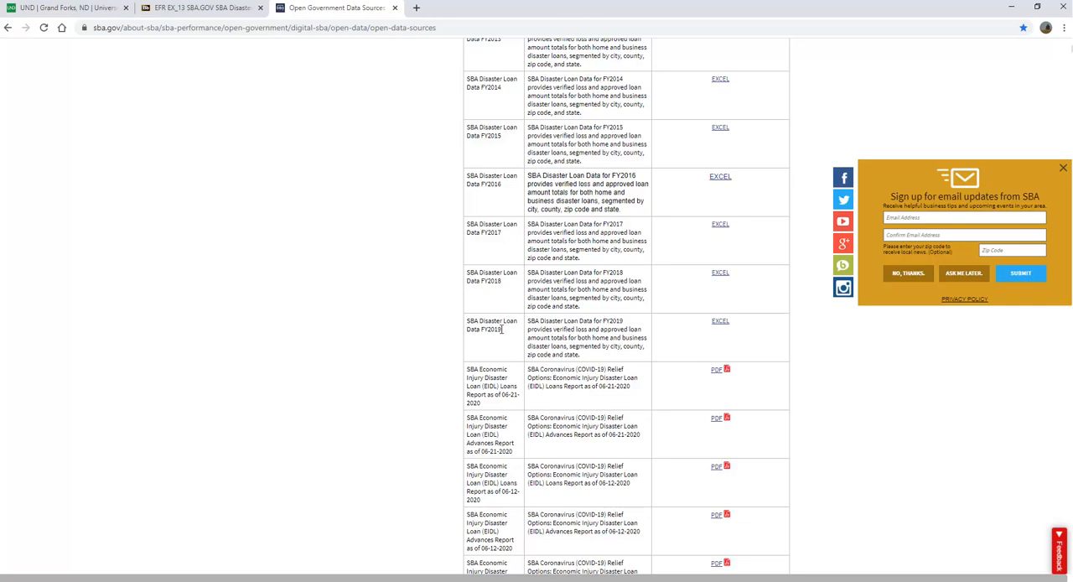
drag(502, 328, 468, 321)
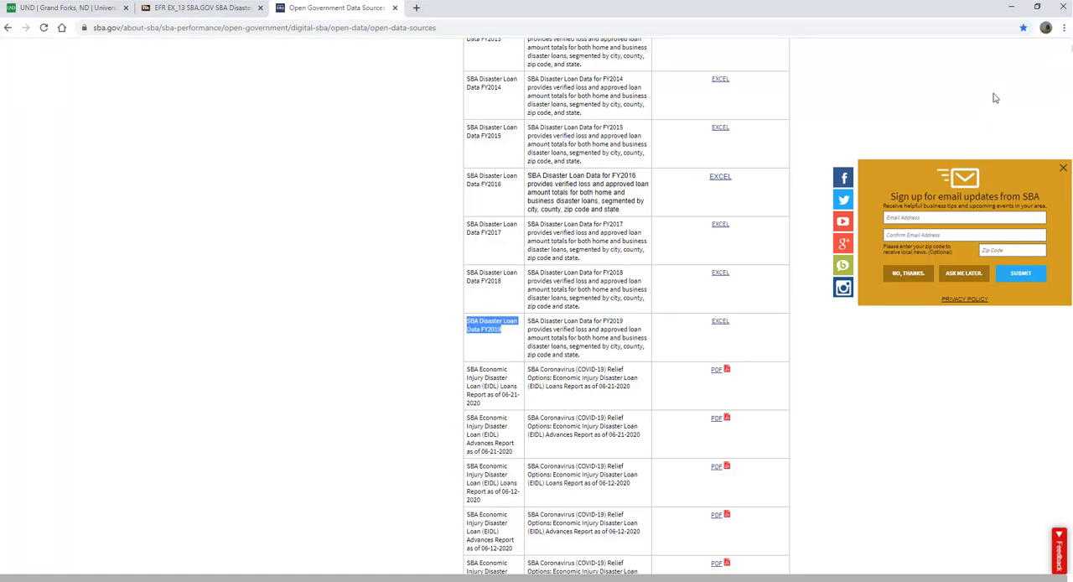
click(1010, 7)
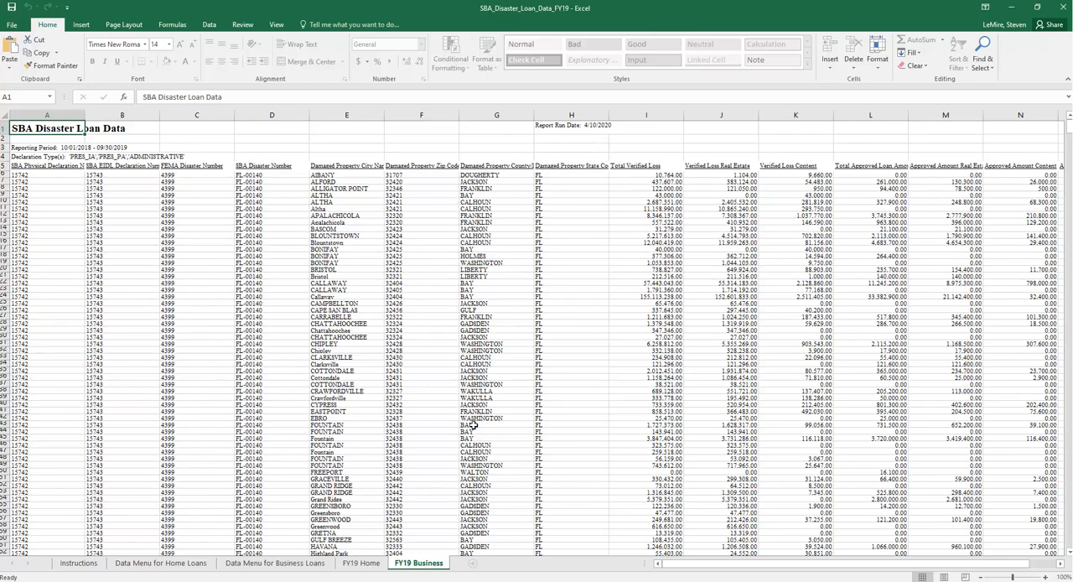
Look through the workbook's Instructions, Data Menu for Home Loans, Data Menu for Business Loans, FY19 Home and FY19 Business sheets
scroll(434, 496, down, 3)
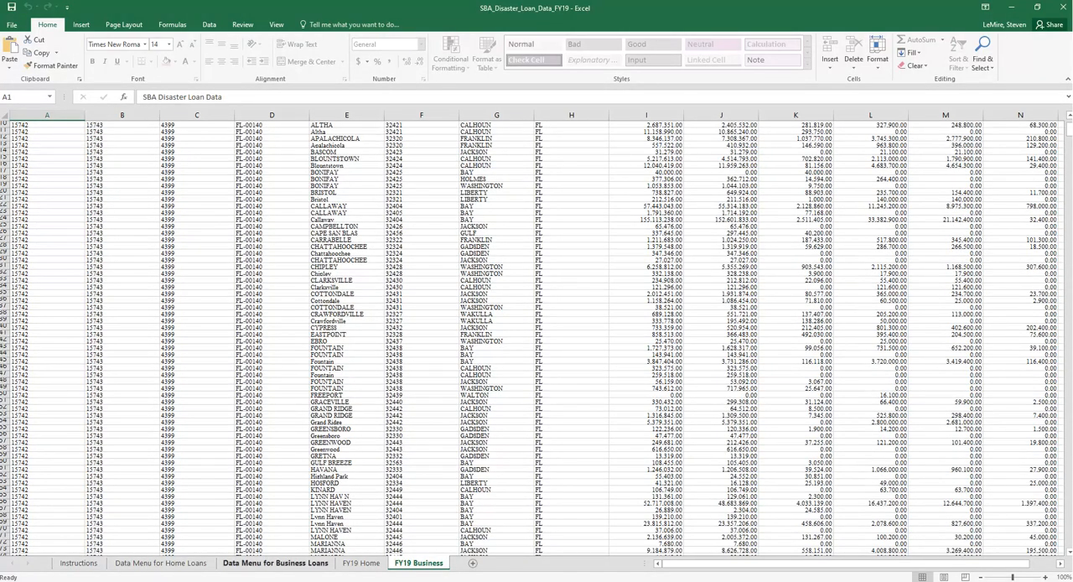
click(80, 566)
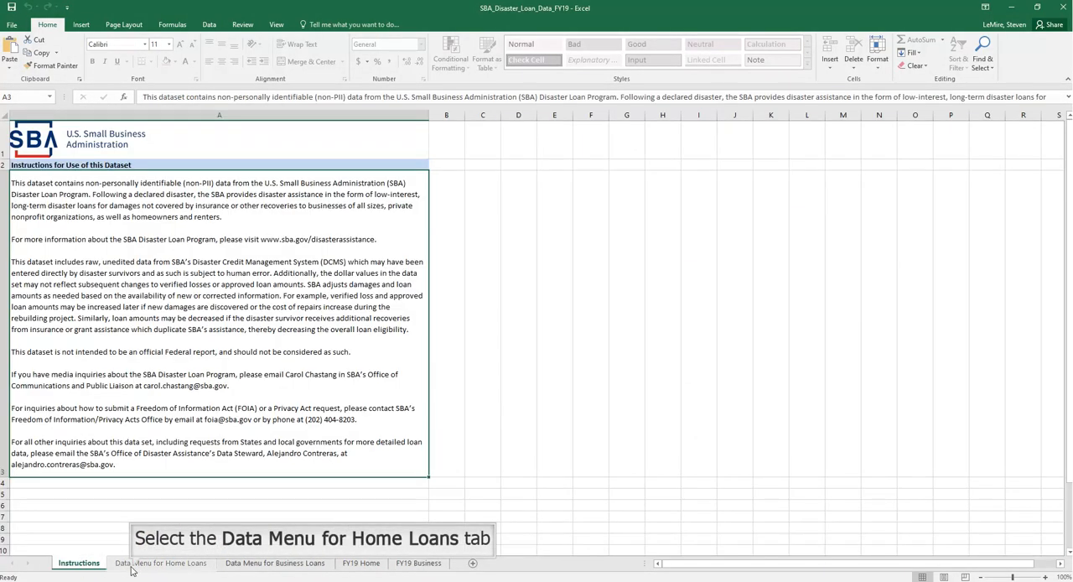
click(133, 565)
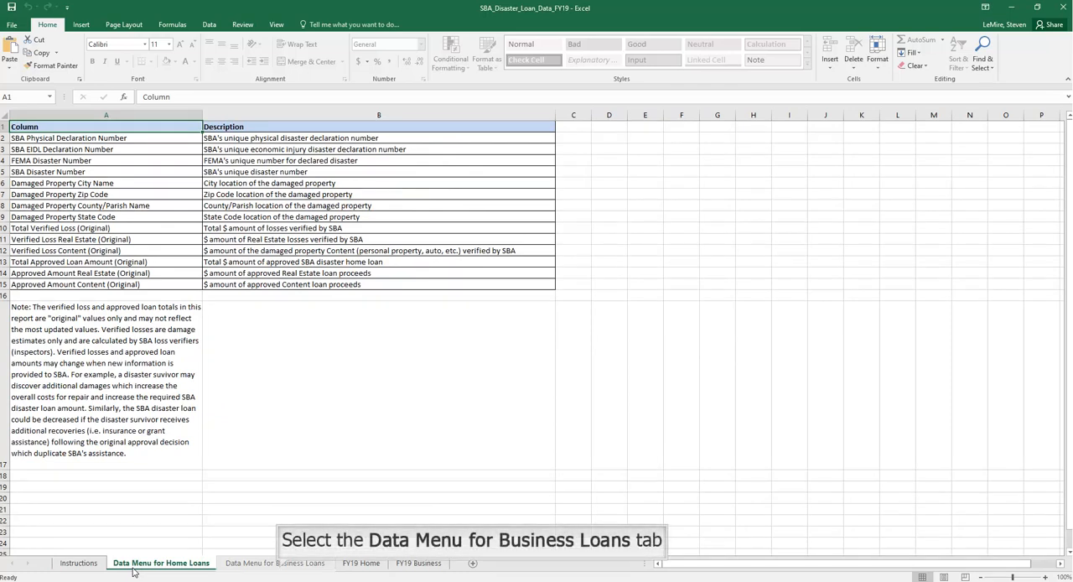
click(281, 565)
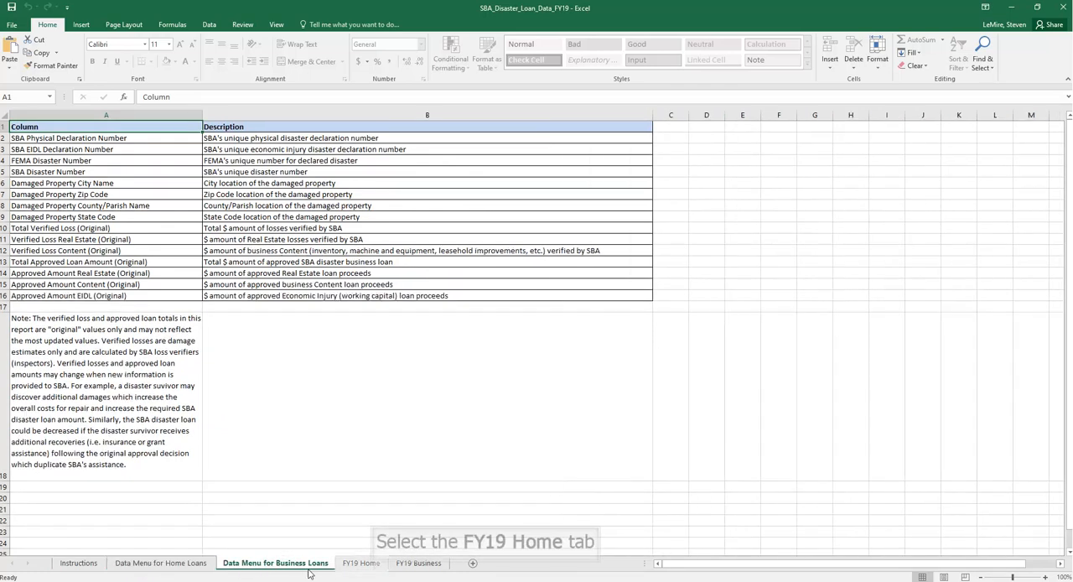
click(374, 568)
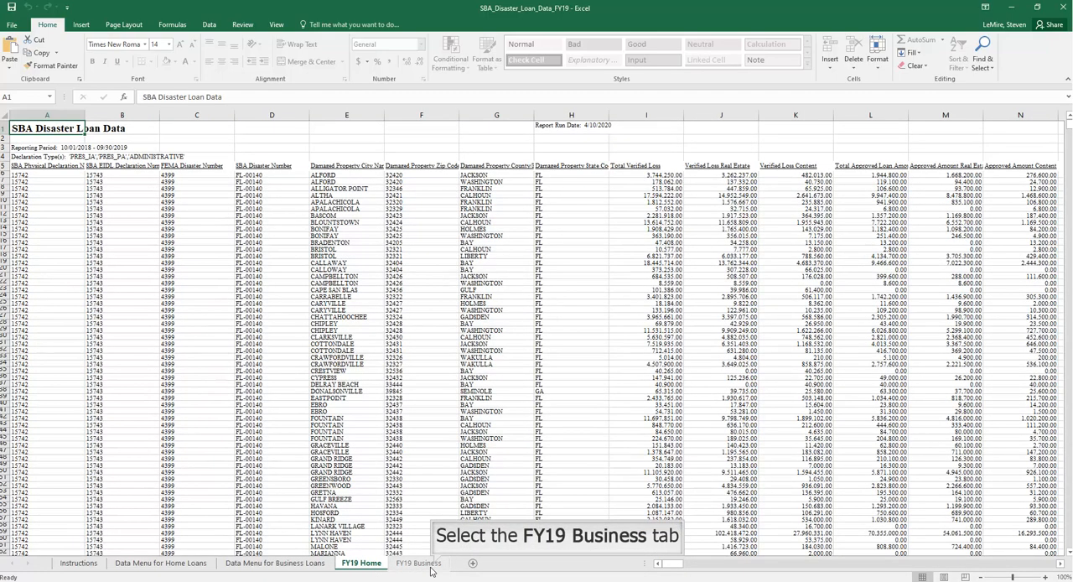
click(423, 564)
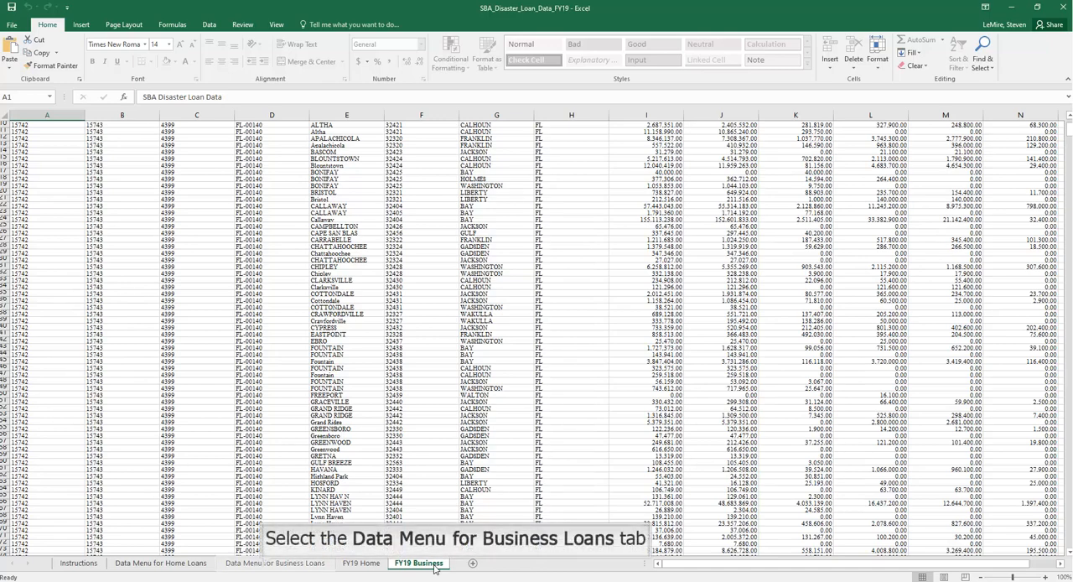
Examine the business loans data menu, including the note and the descriptions of Total Verified Loss and Total Approved Loan Amount
click(265, 567)
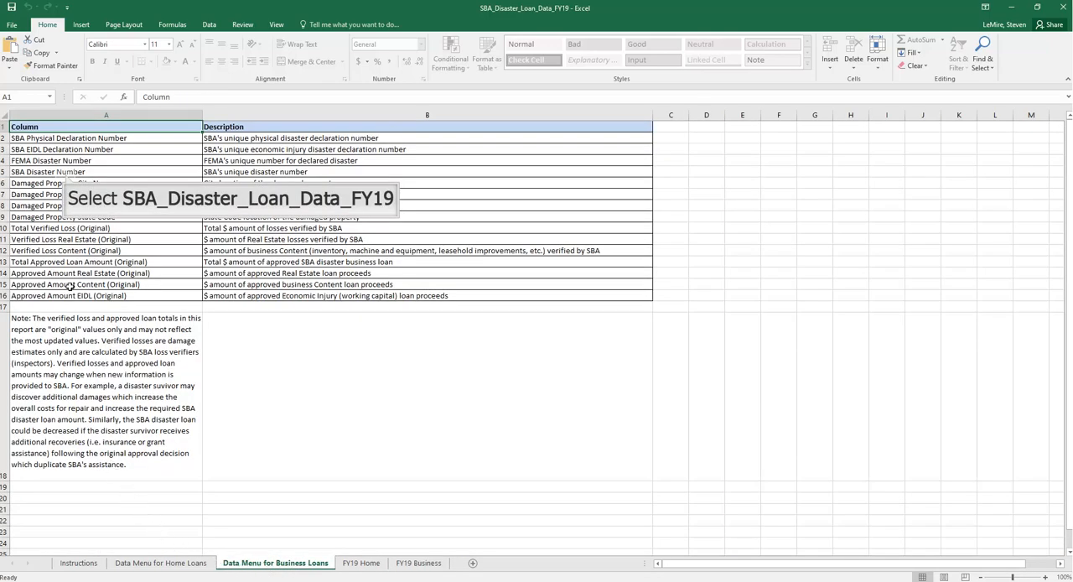
click(66, 174)
click(47, 229)
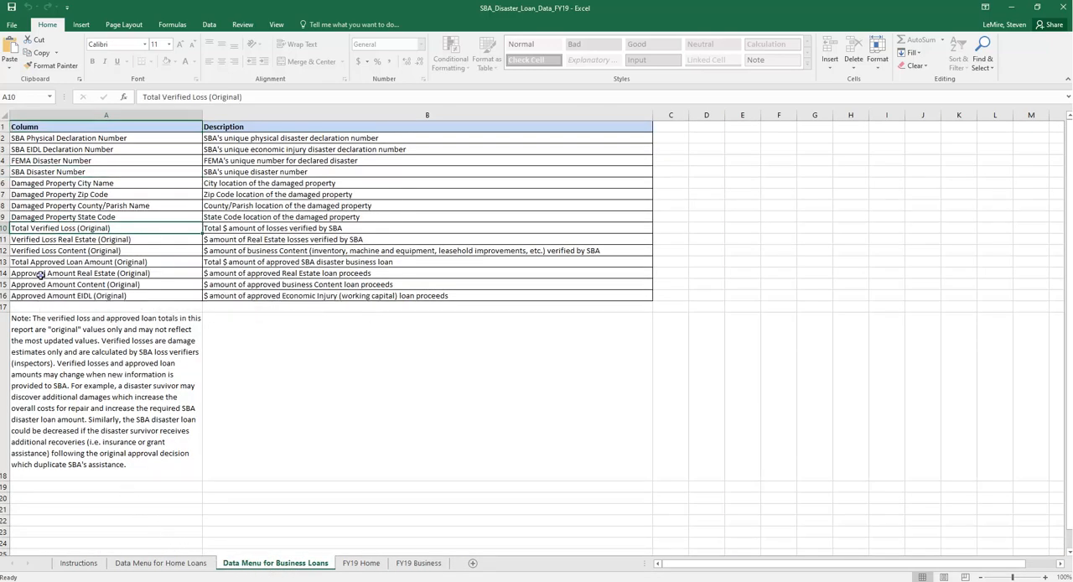
click(40, 276)
click(48, 318)
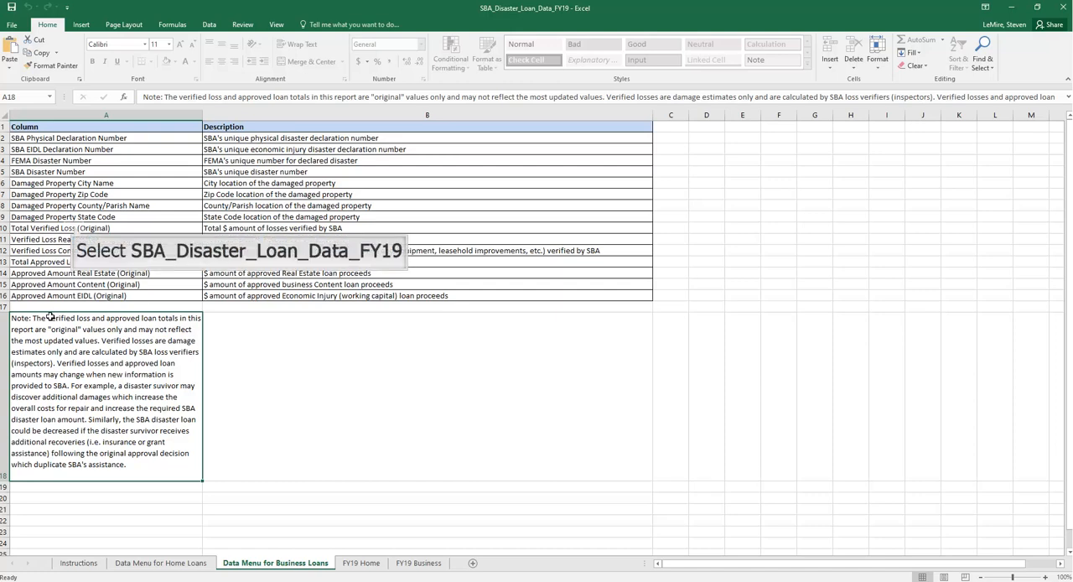
click(74, 227)
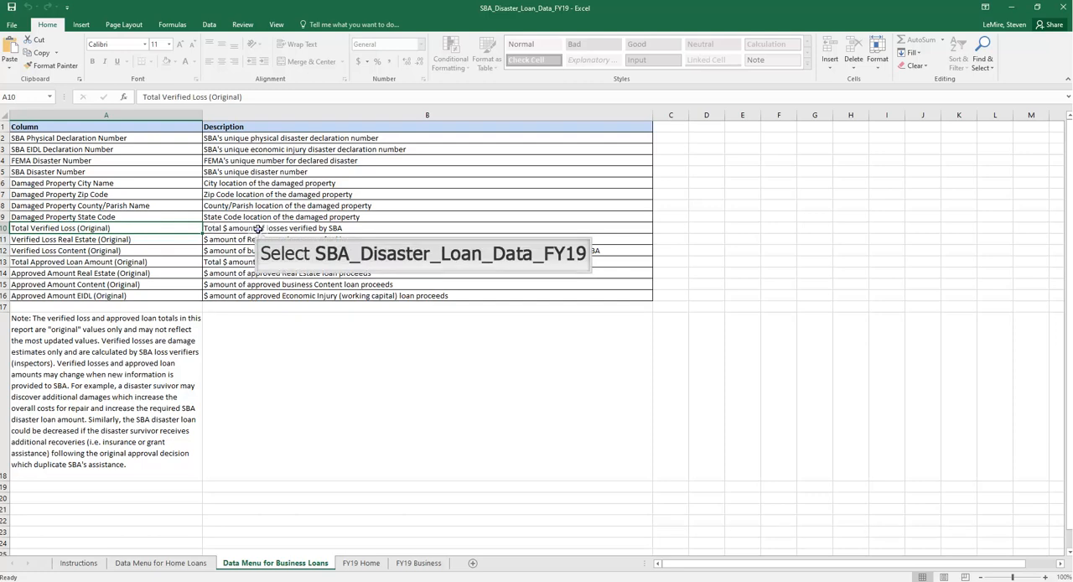
click(258, 228)
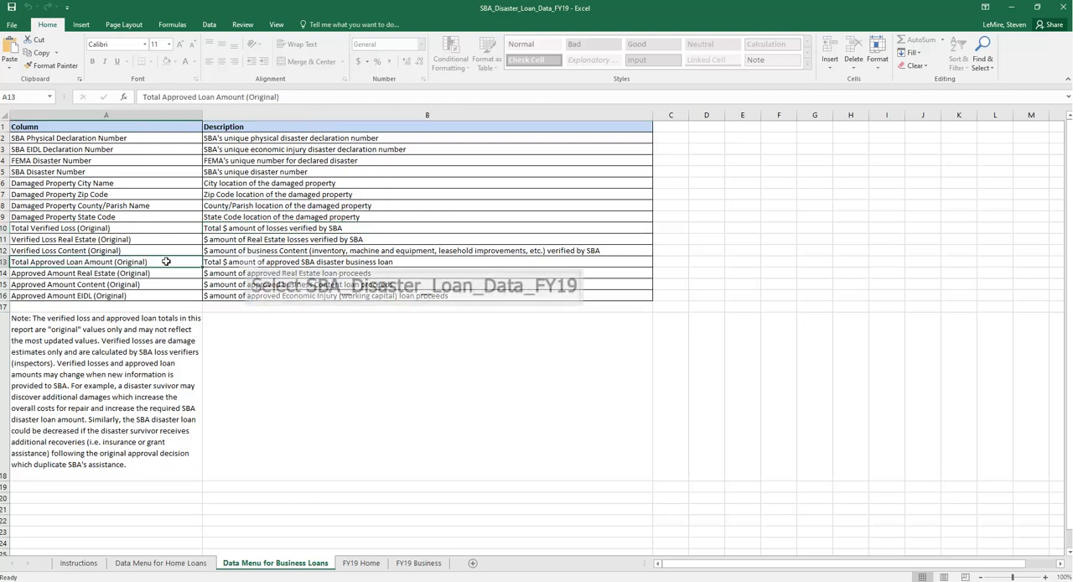
click(249, 262)
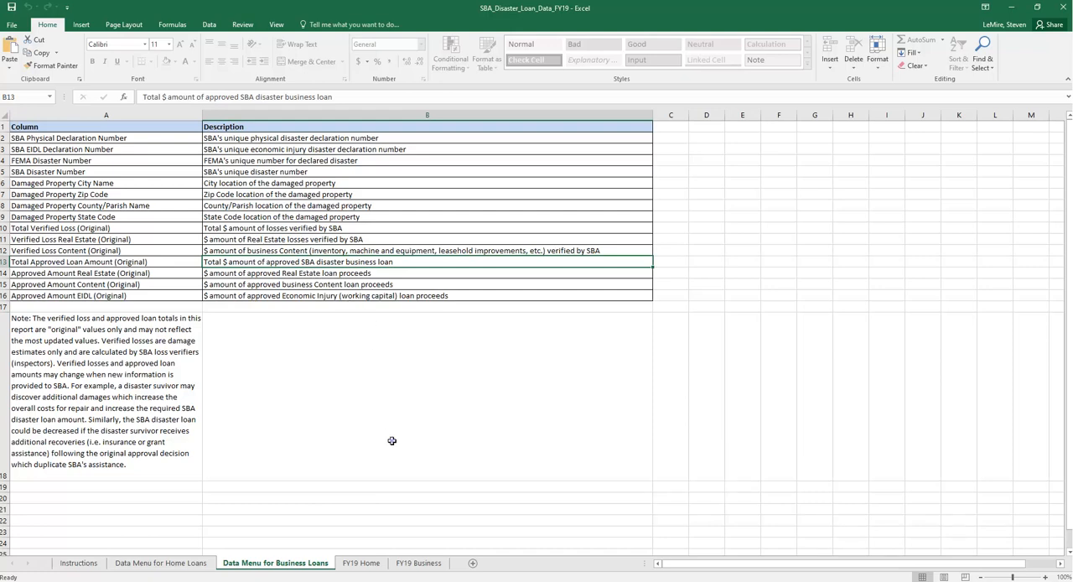
click(391, 440)
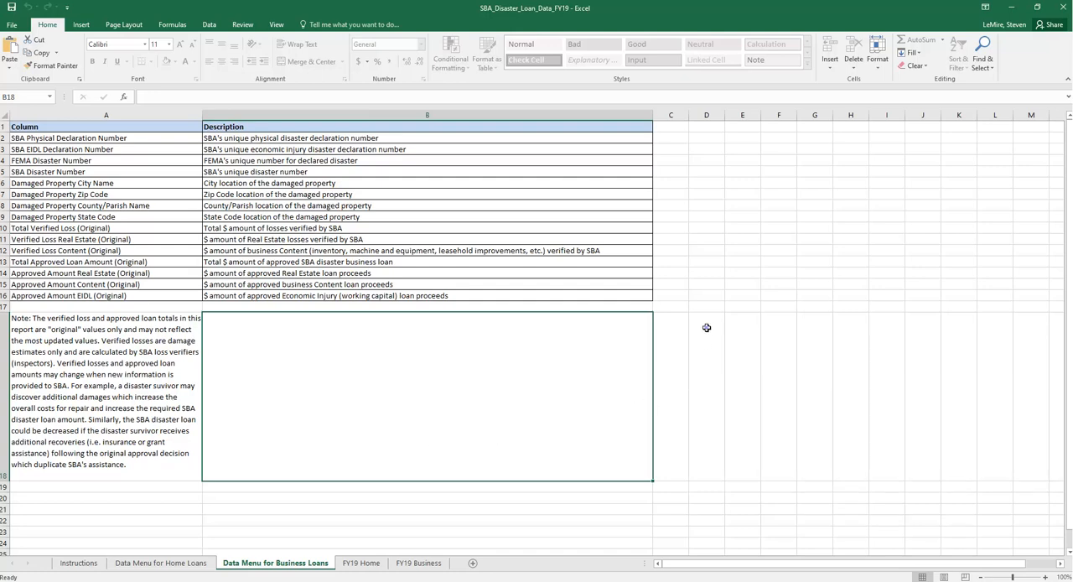
click(707, 329)
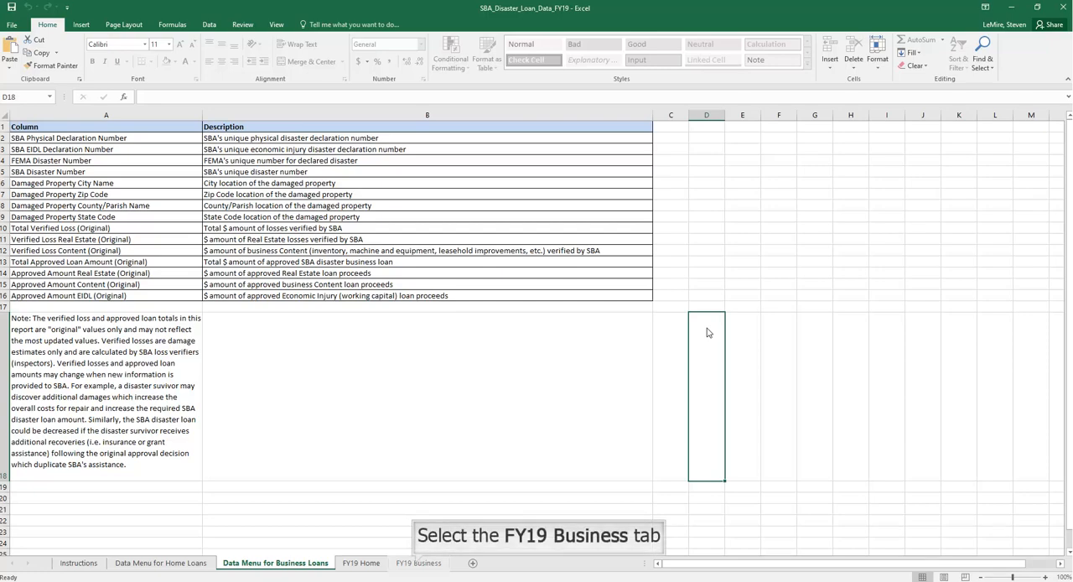
Review the records and column headings on the FY19 Business sheet, across to the Approved Amount EIDL column
click(418, 563)
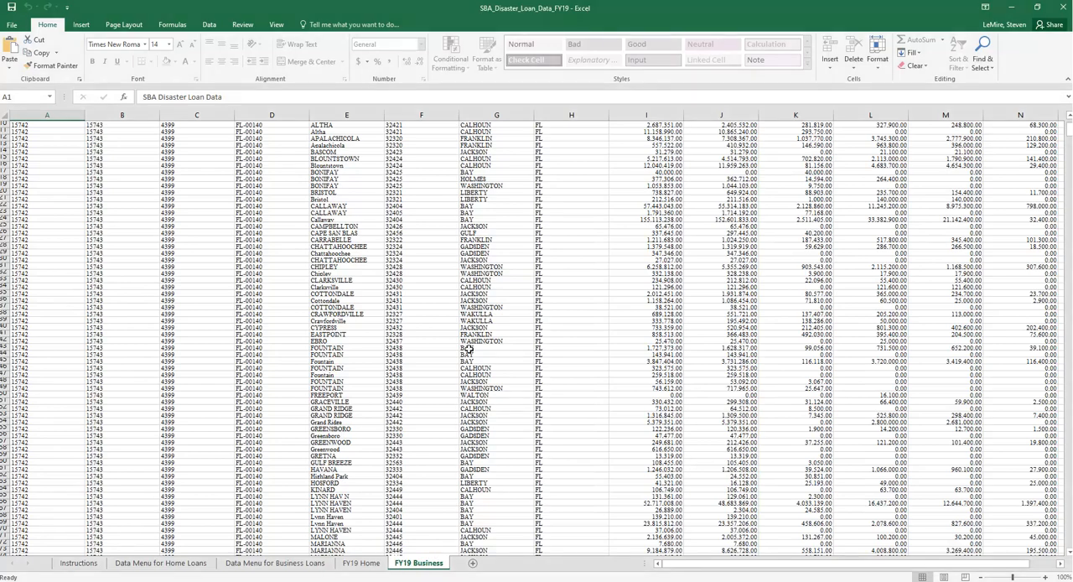
scroll(471, 351, up, 5)
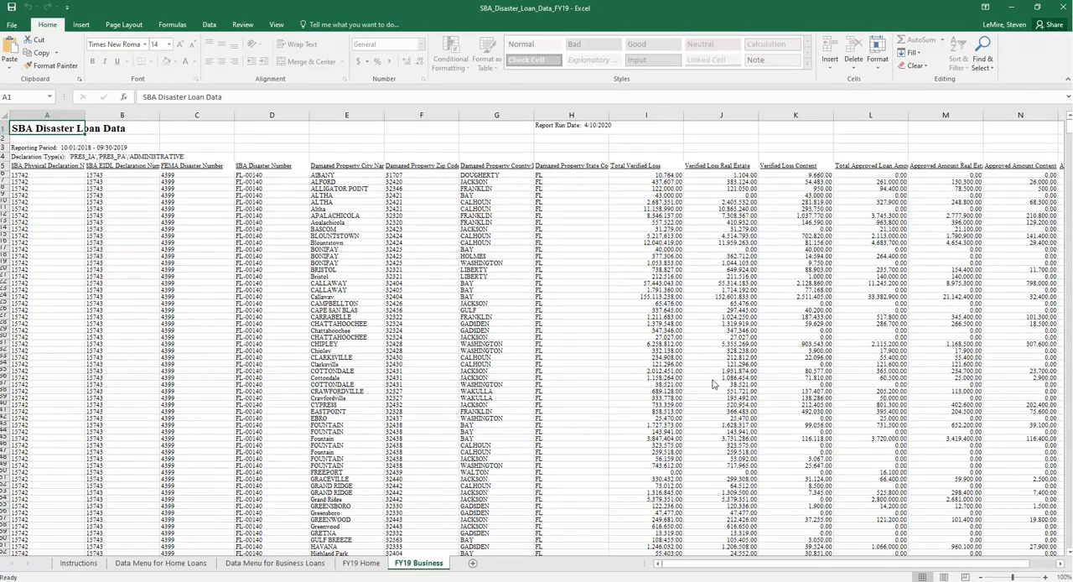
drag(736, 567, 777, 569)
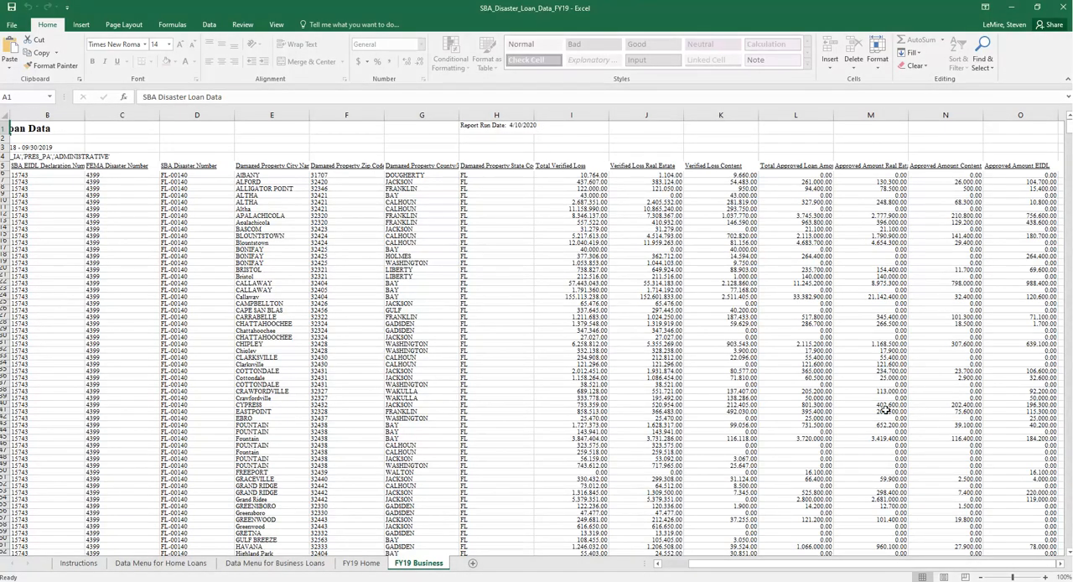
scroll(852, 420, down, 5)
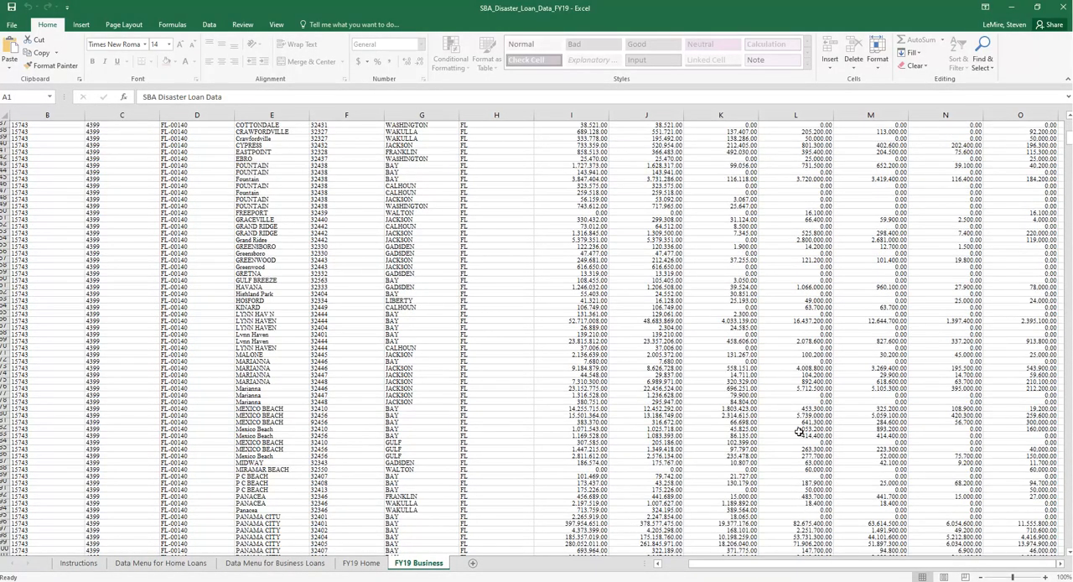
scroll(809, 430, up, 5)
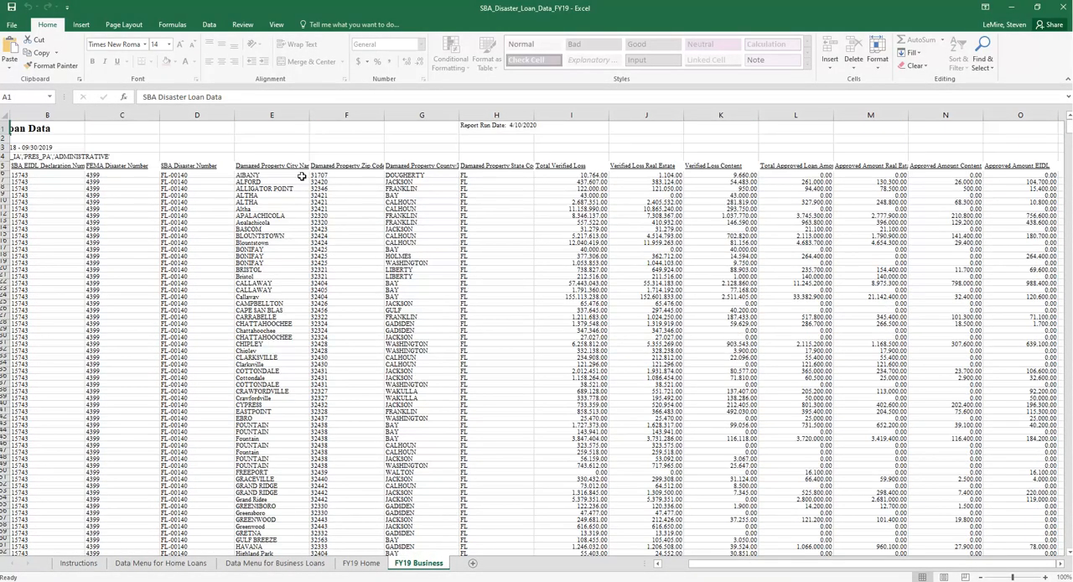
click(180, 165)
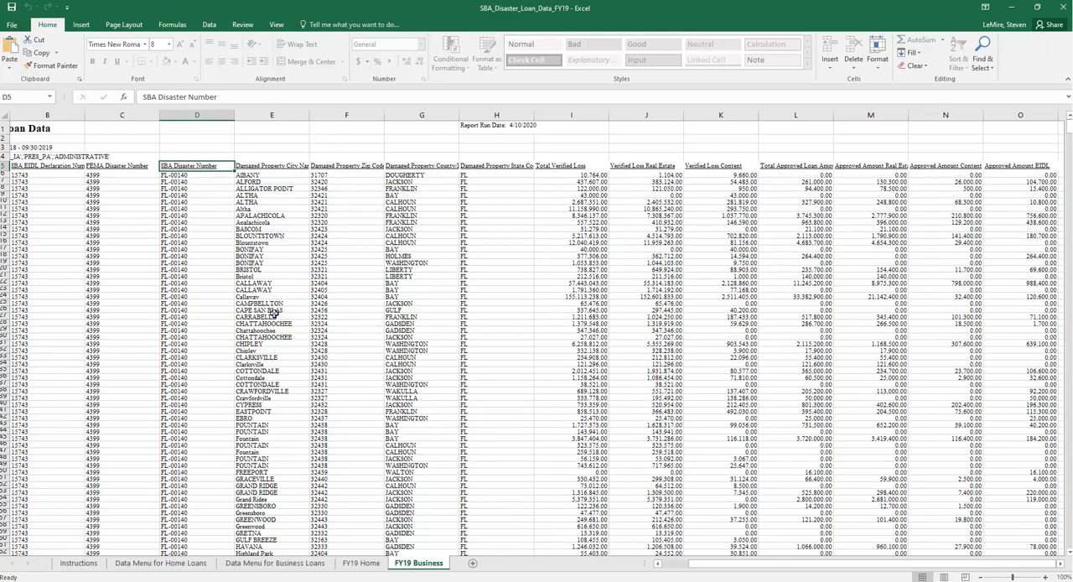
click(274, 315)
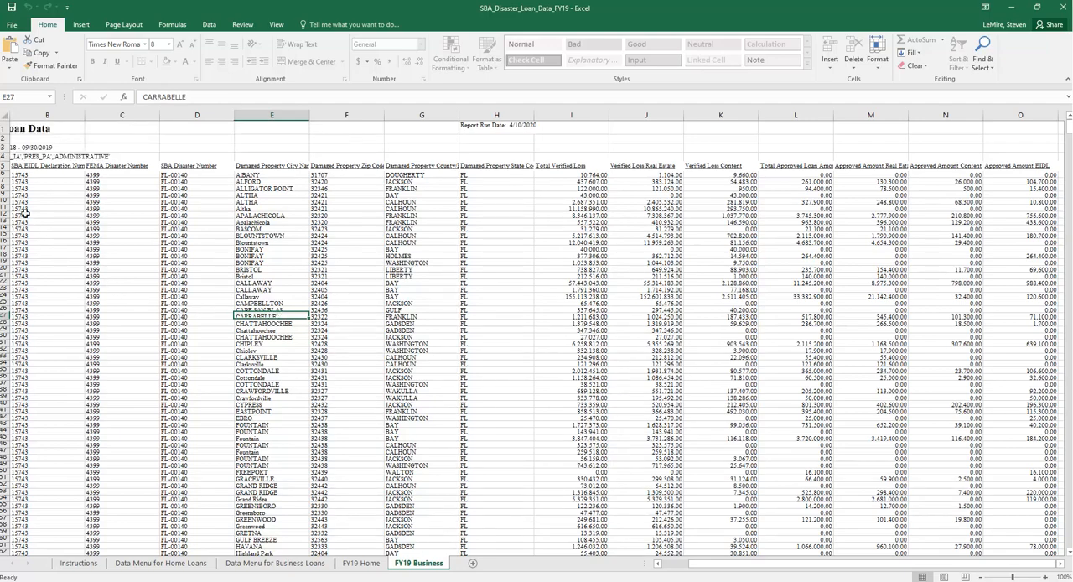
Copy all cells of the FY19 Business sheet and create a new blank workbook
click(3, 116)
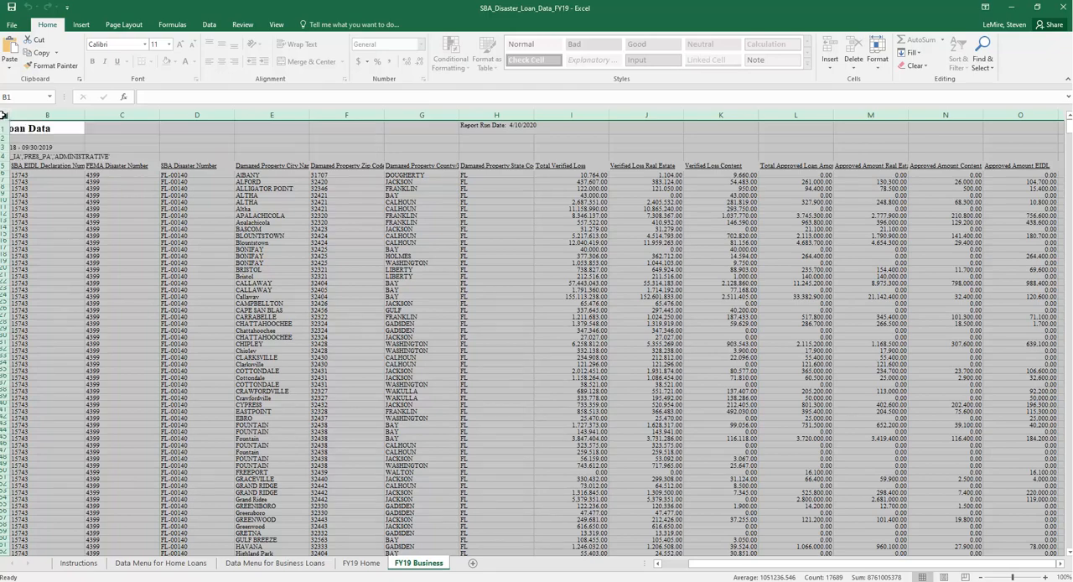
right_click(3, 115)
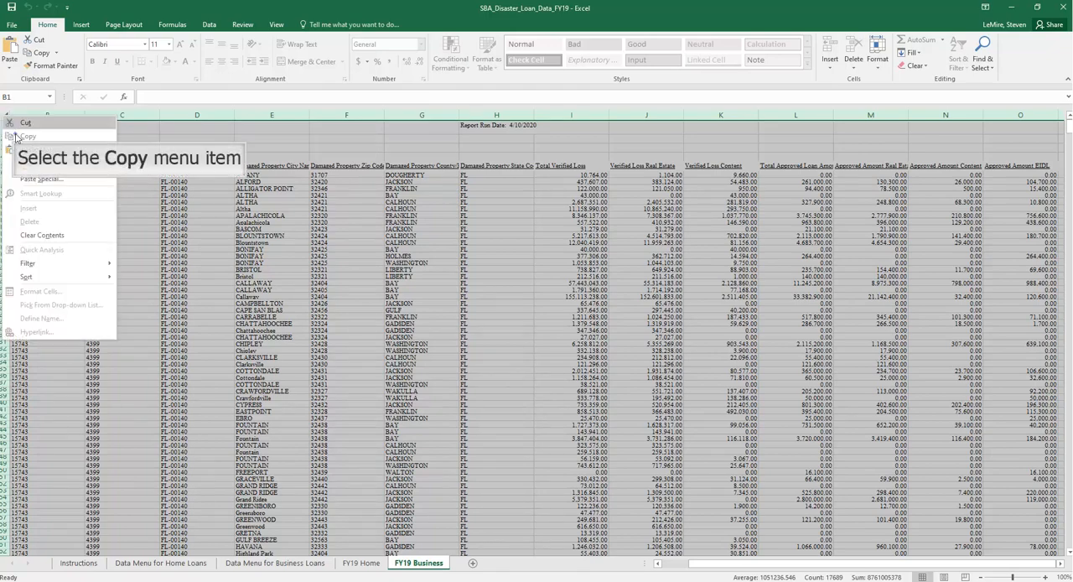
click(33, 132)
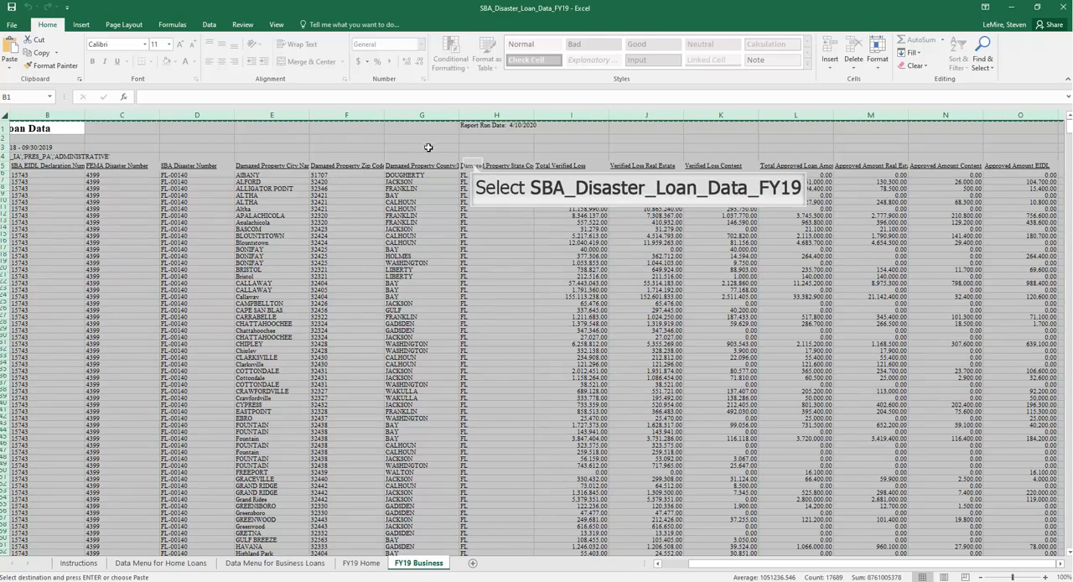
click(473, 164)
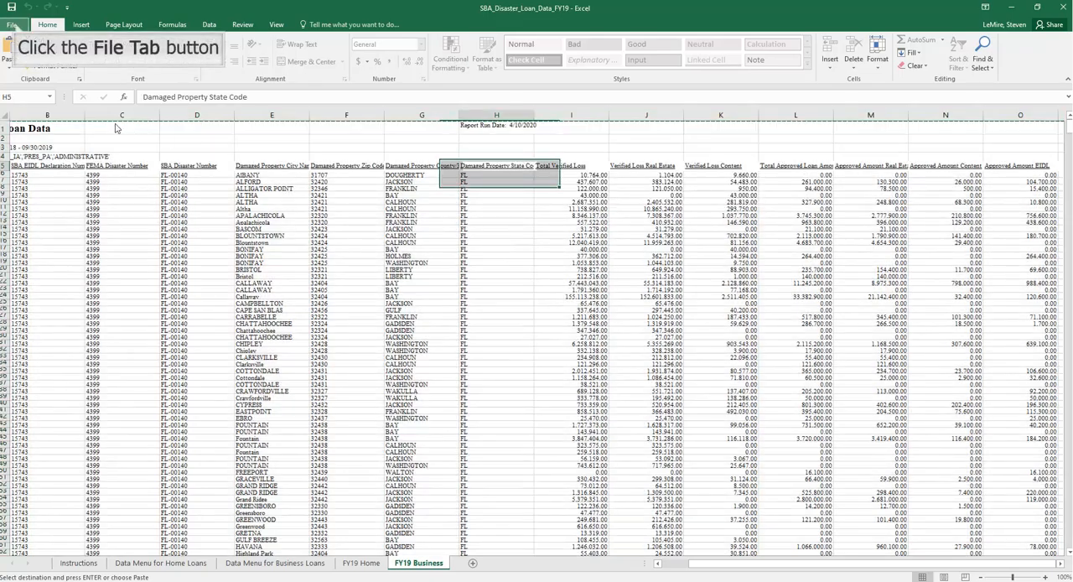
click(17, 27)
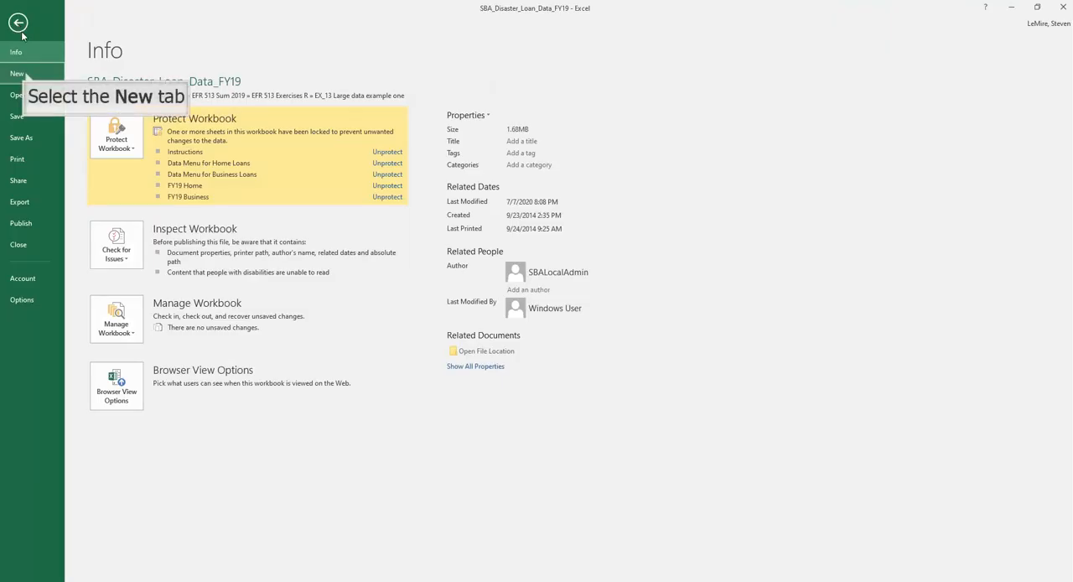
click(26, 75)
double_click(158, 189)
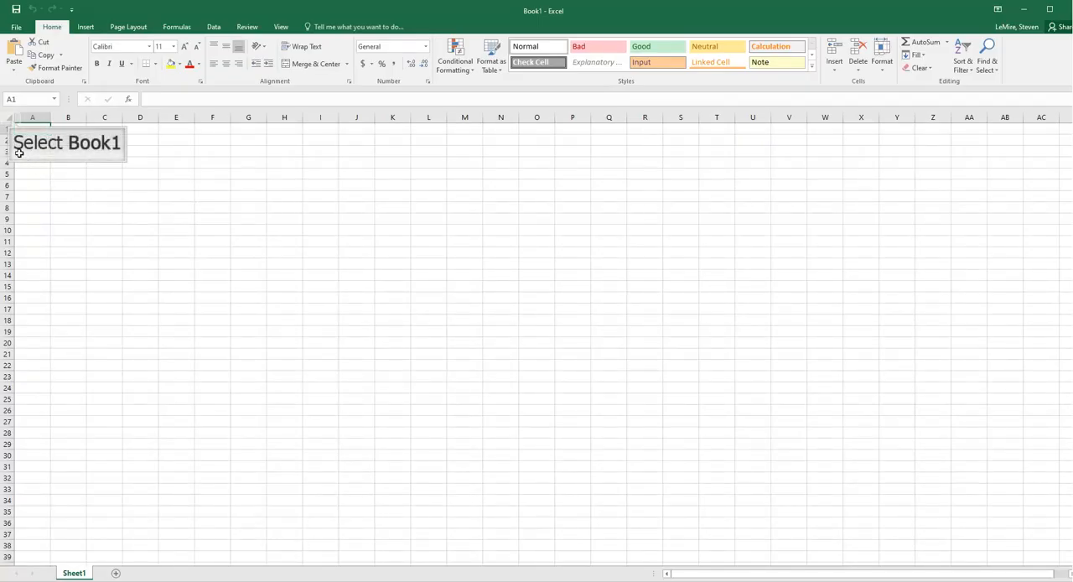
Paste the copied business loan data over the whole of Sheet1 in the blank workbook
click(10, 118)
right_click(10, 118)
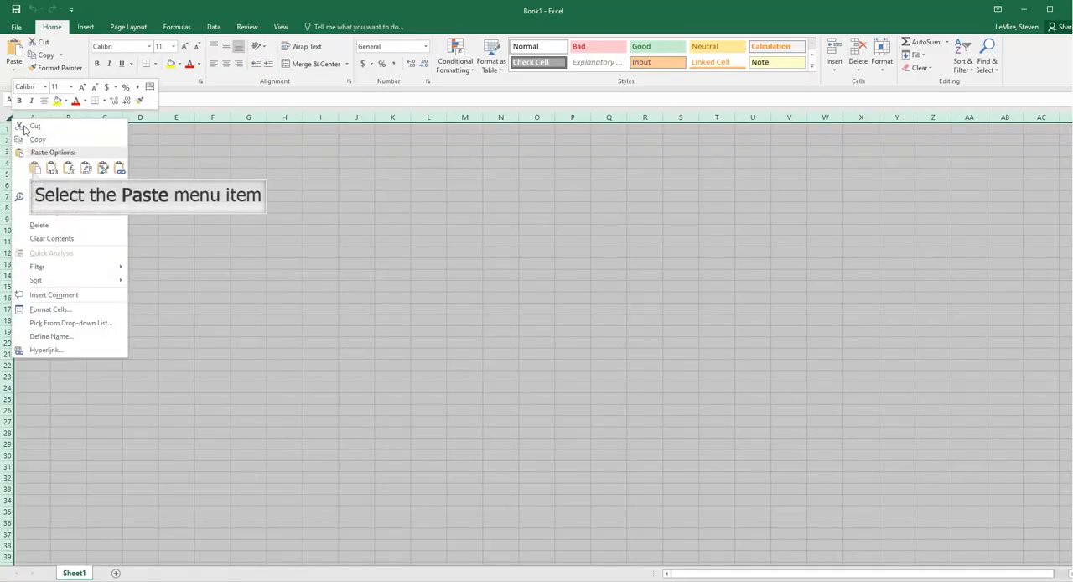
click(33, 170)
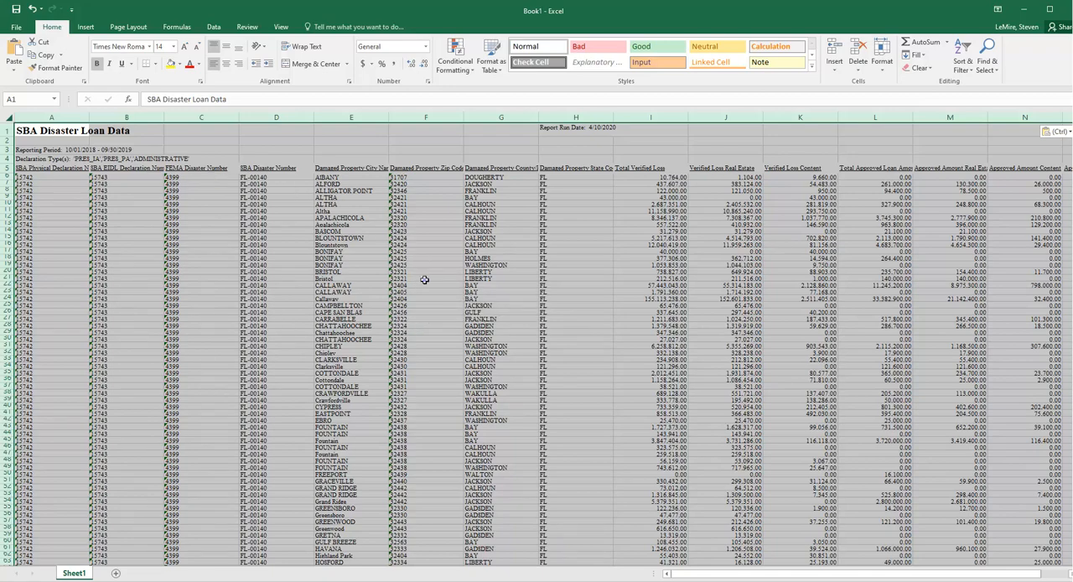
click(453, 277)
Delete rows 1 to 4, containing the report title, run date, reporting period and declaration types, above the column headings
click(563, 130)
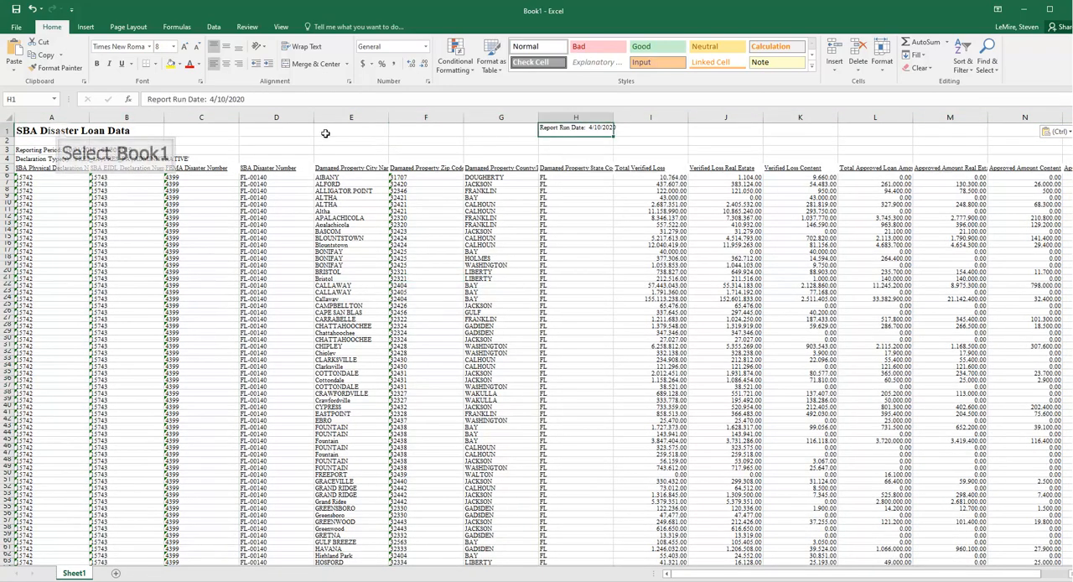
click(54, 132)
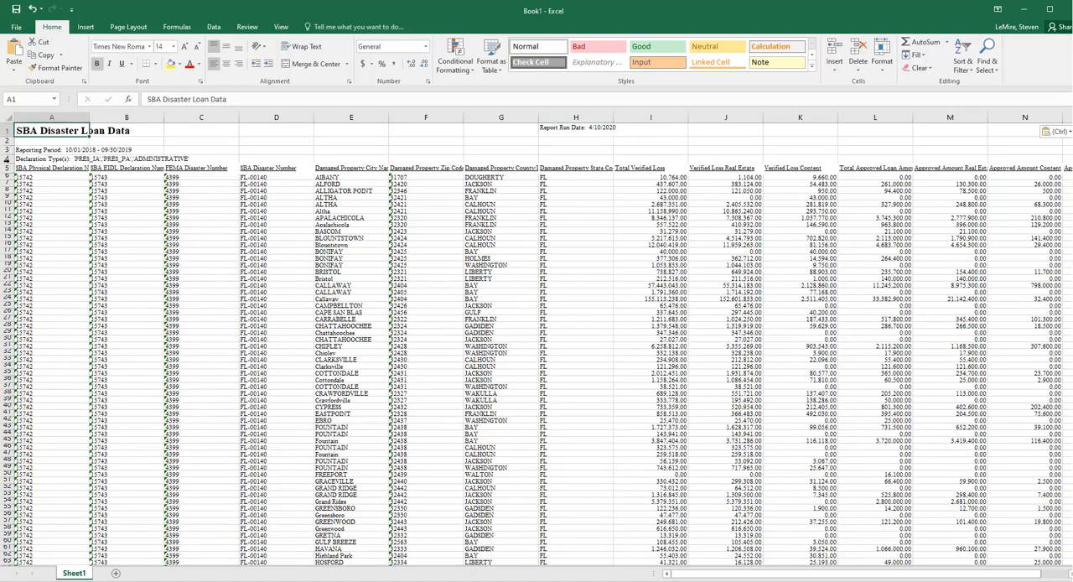
drag(7, 159, 5, 133)
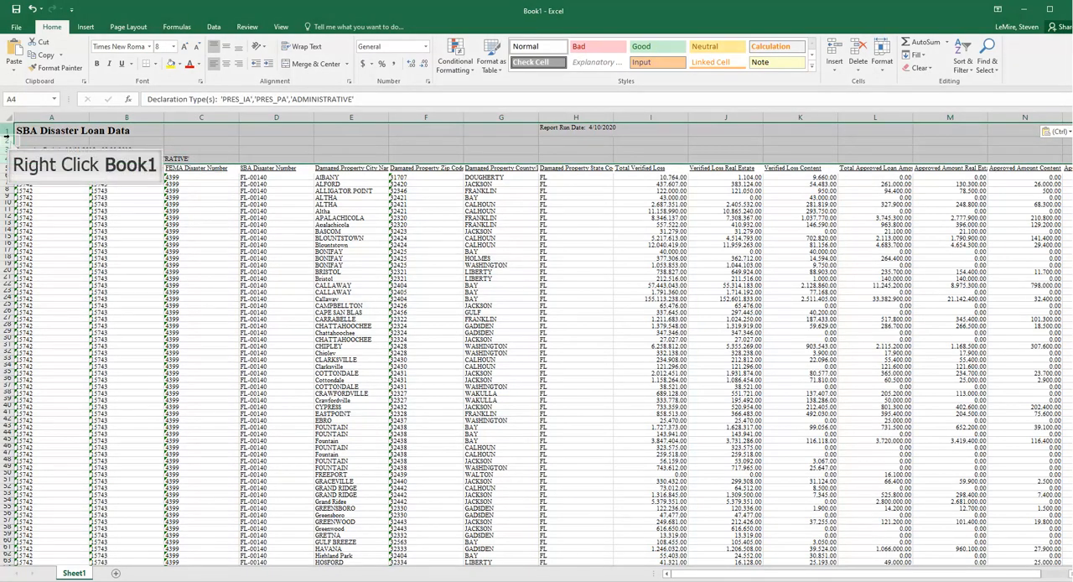
right_click(7, 137)
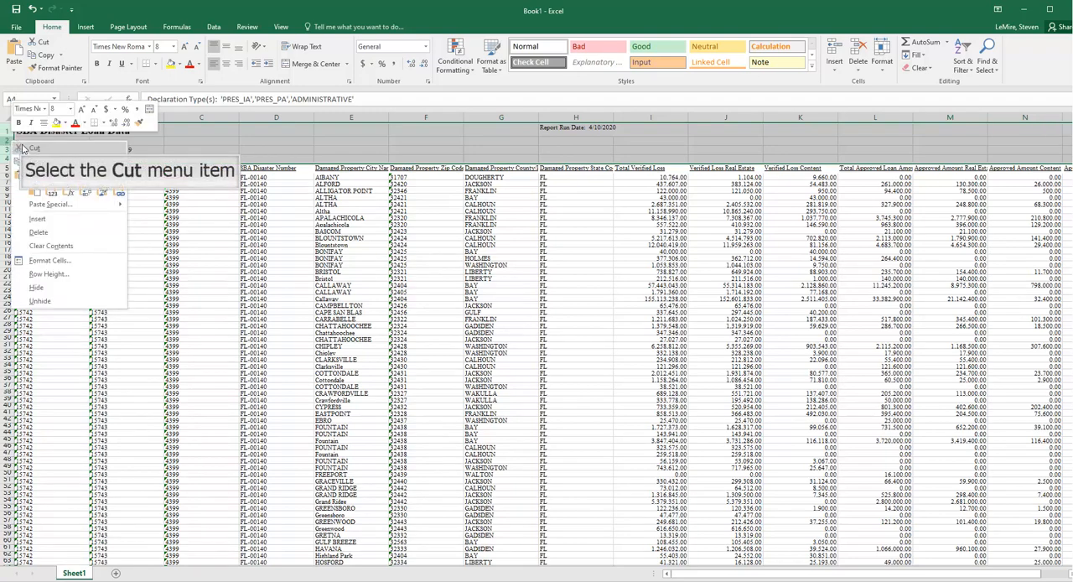
click(25, 148)
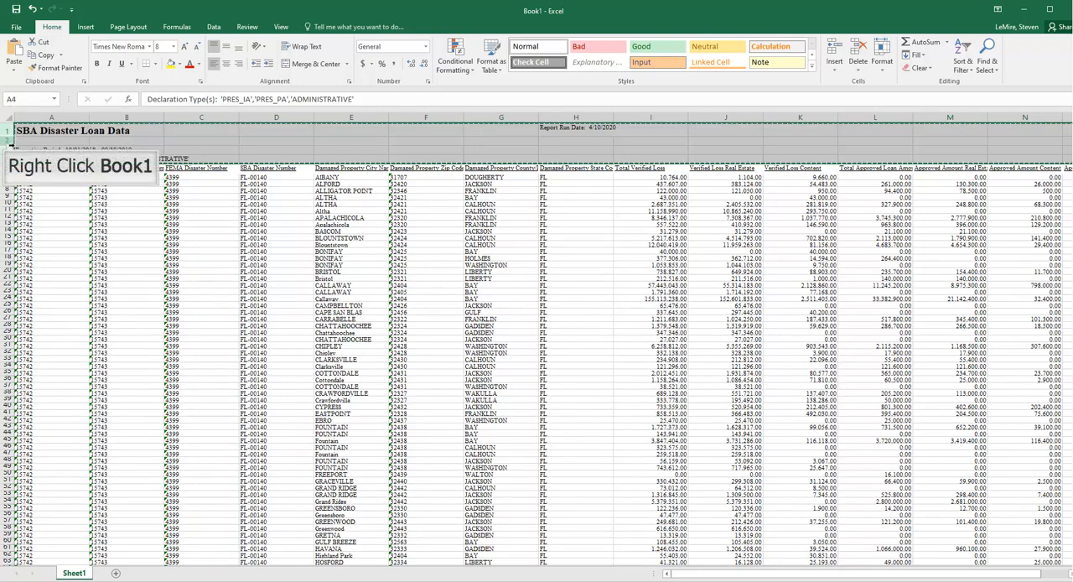
right_click(5, 142)
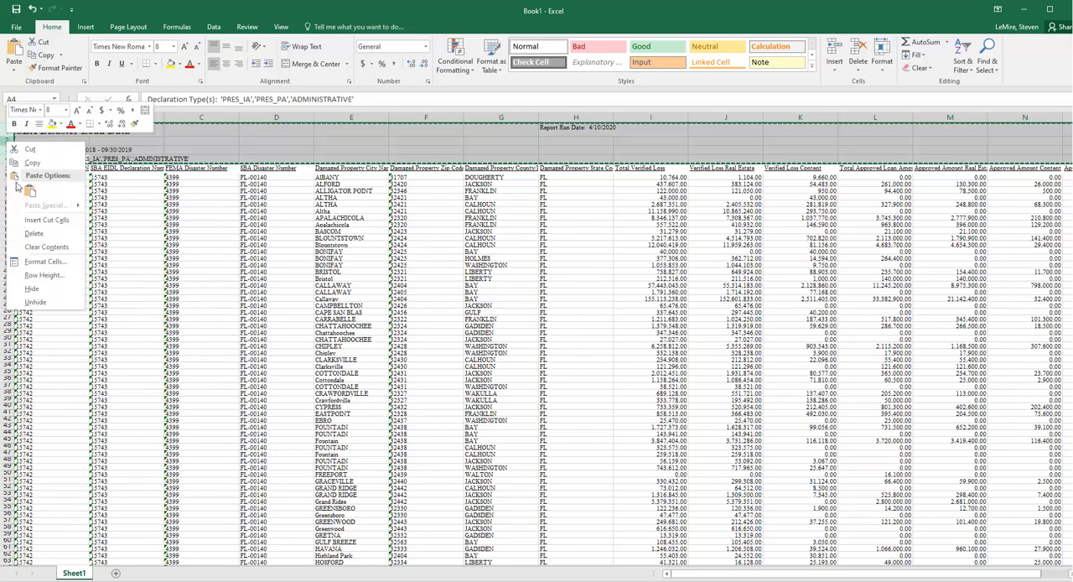
click(30, 234)
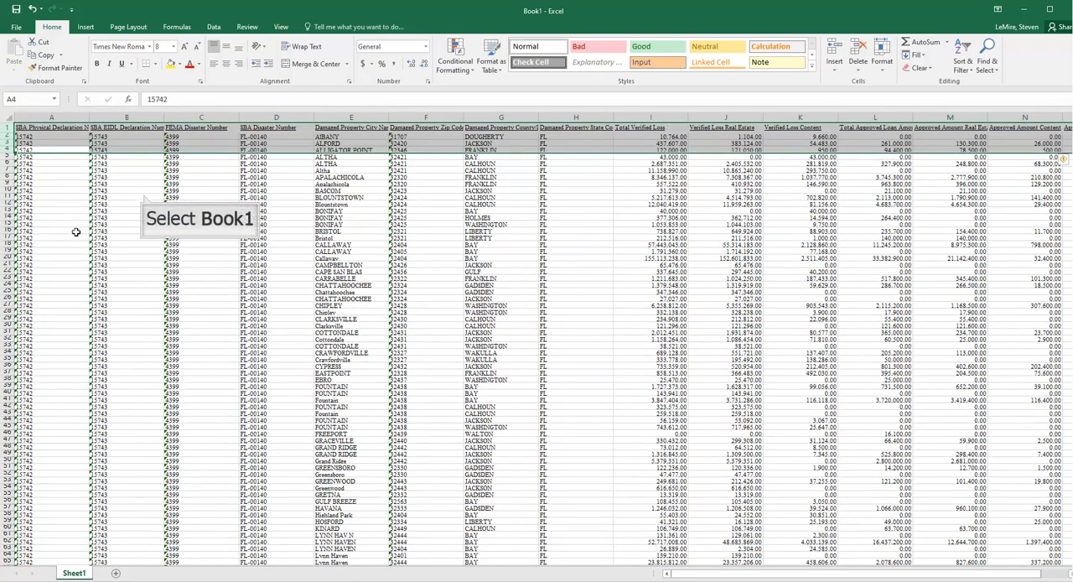
click(143, 198)
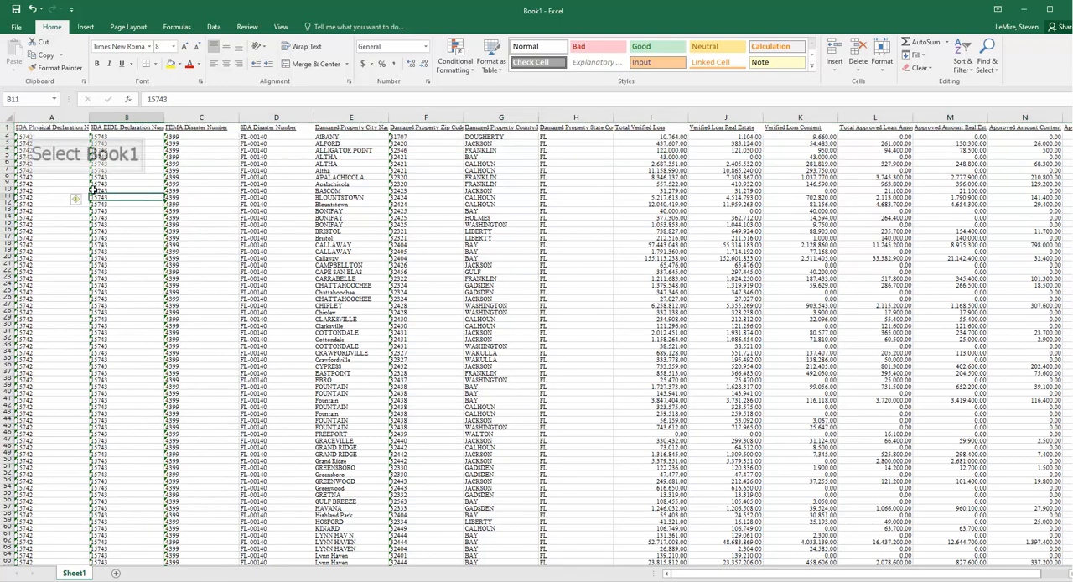
Select the whole data range from A1 to the last row and column, and replace all its blank cells with NA
click(29, 130)
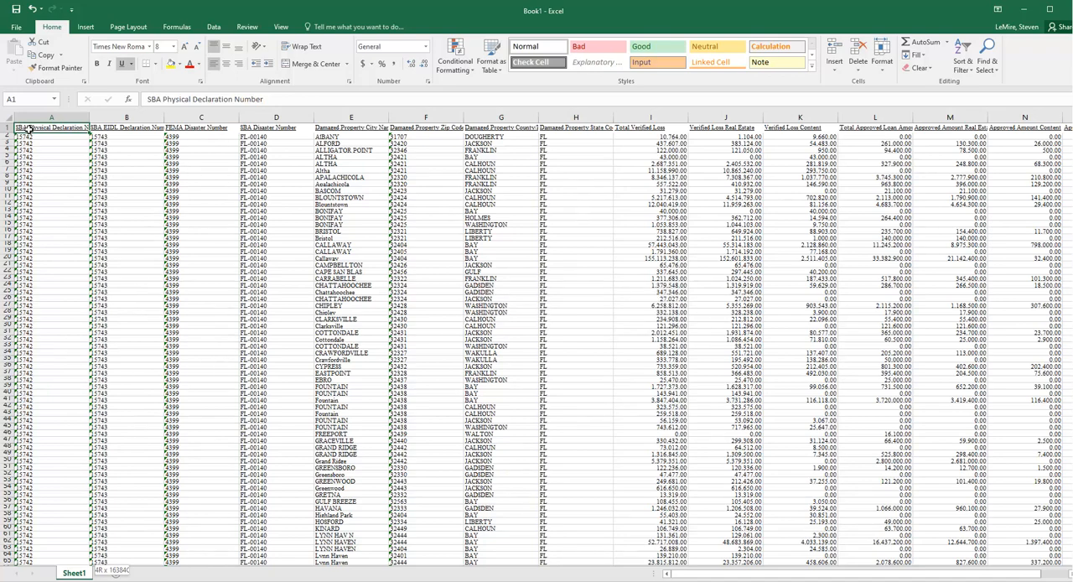
key(shift+End)
key(shift+Down)
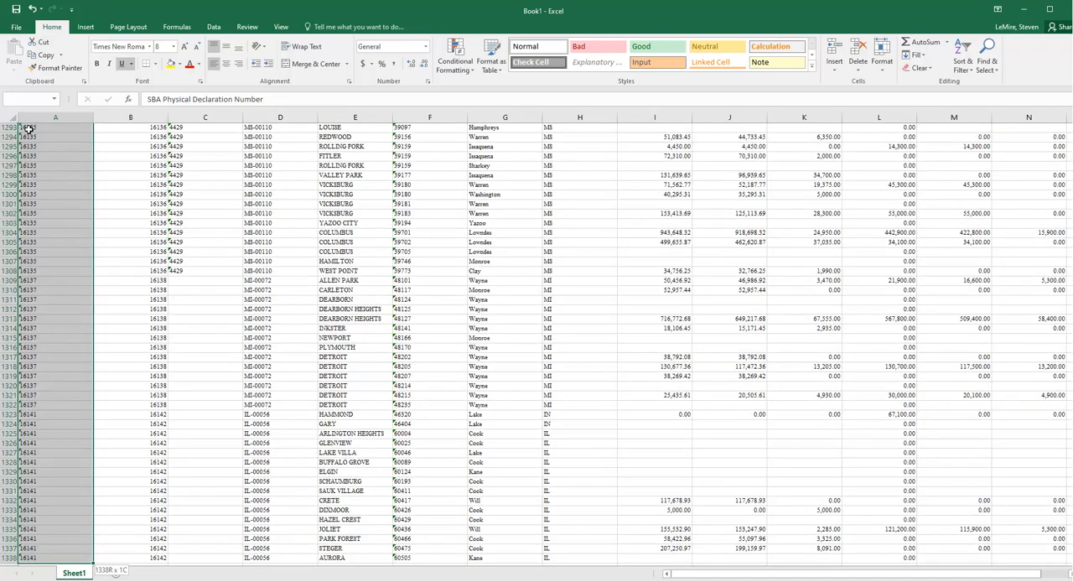
key(shift+End)
key(shift+Right)
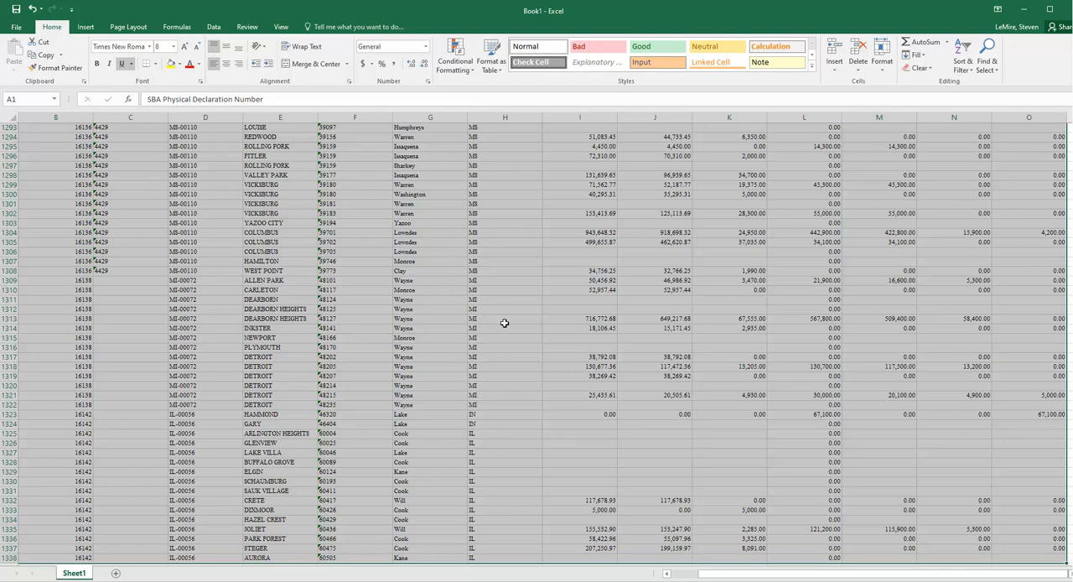
key(ctrl+h)
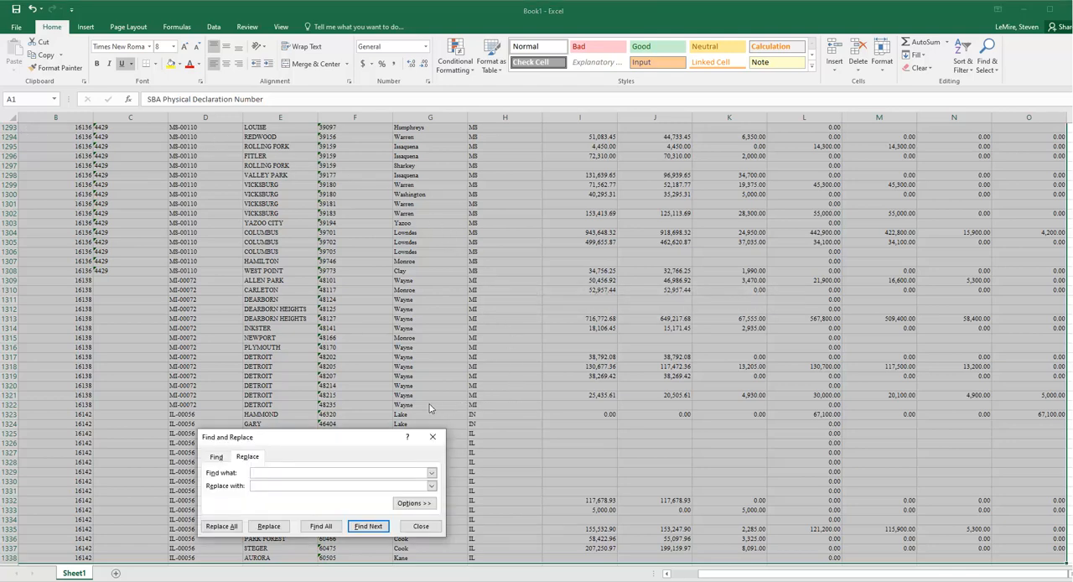
drag(328, 443, 637, 203)
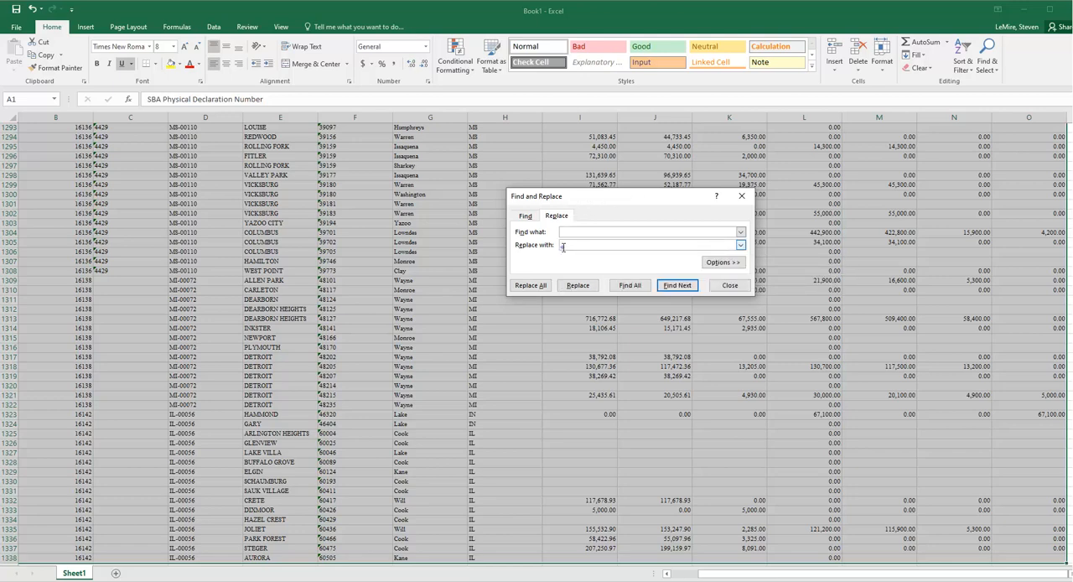
click(563, 248)
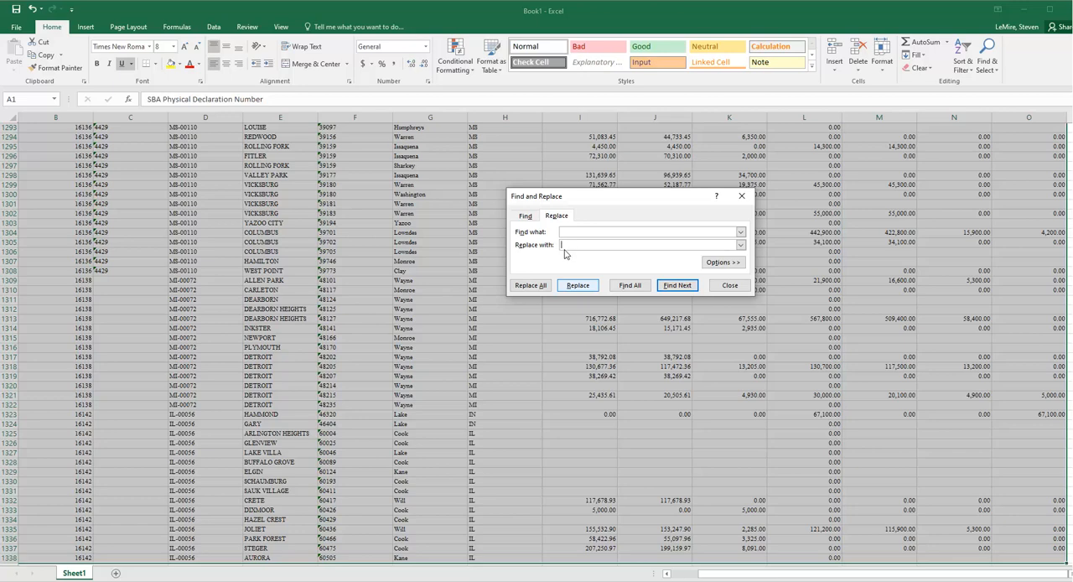
text(NA)
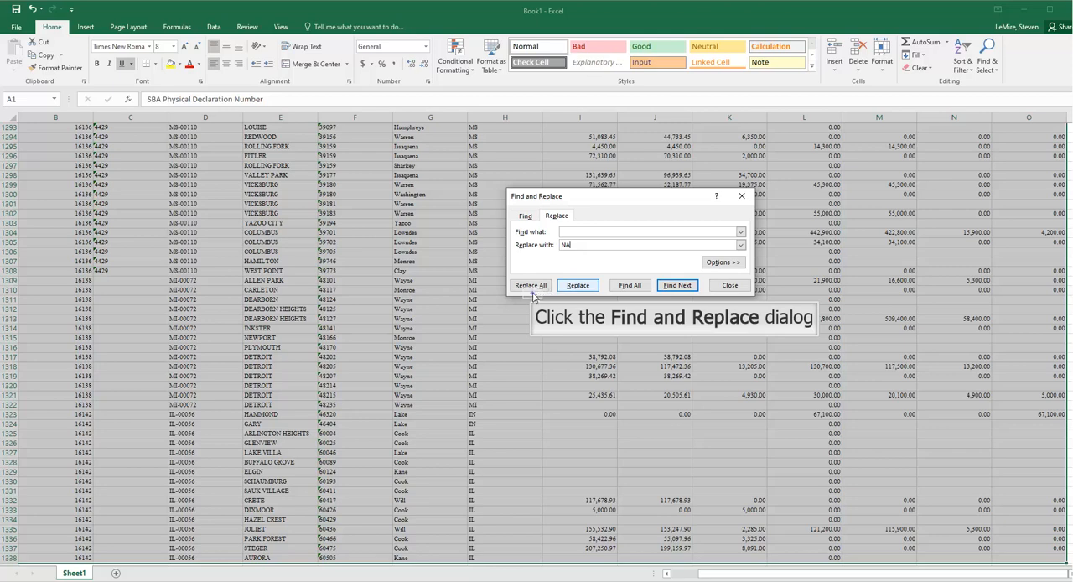
click(543, 286)
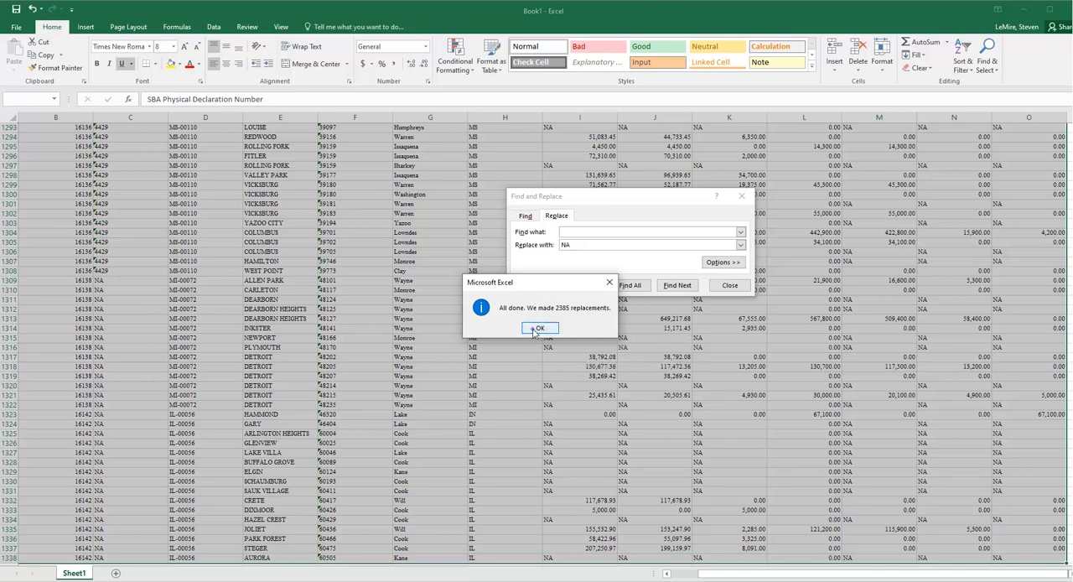
click(536, 329)
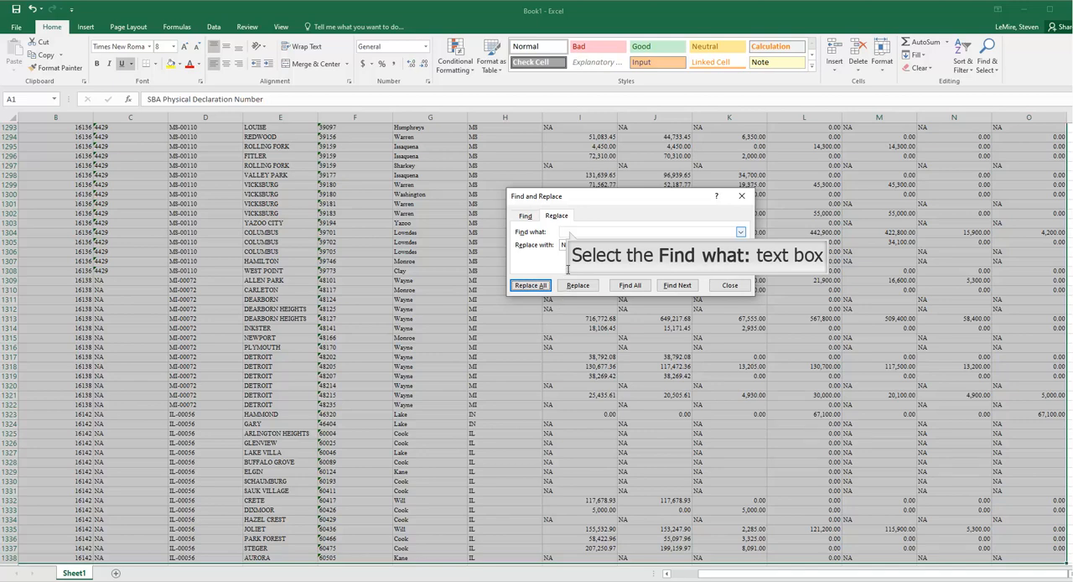
Remove every space from the selected data by replacing all spaces with nothing, and close Find and Replace
click(570, 234)
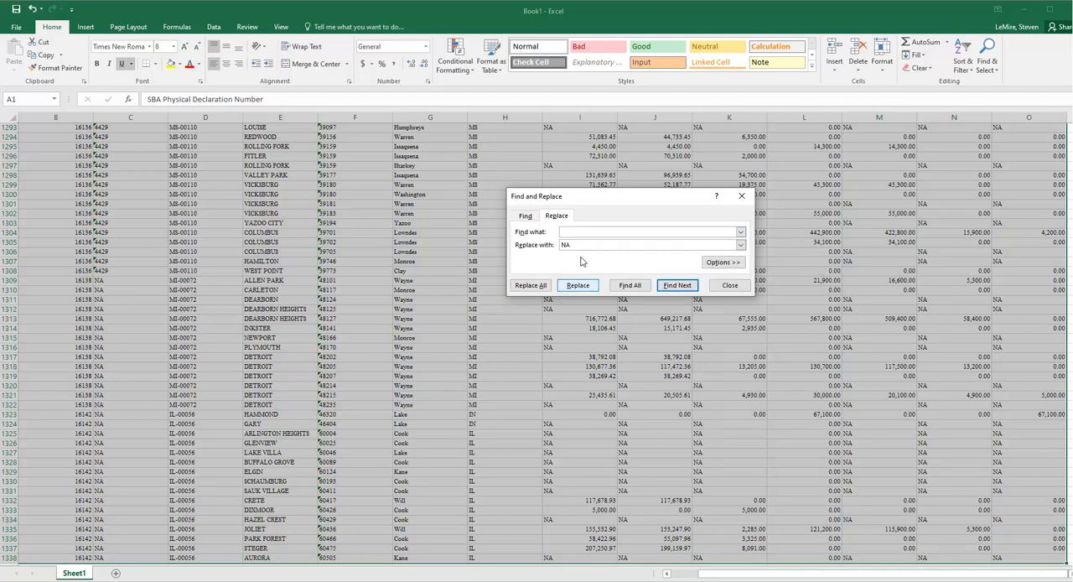
click(584, 286)
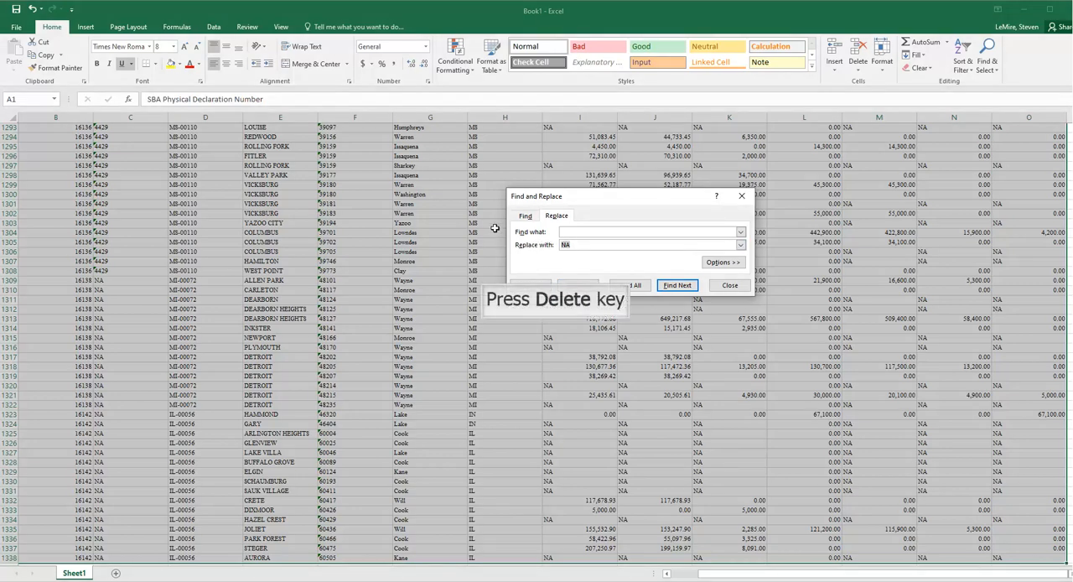
key(Delete)
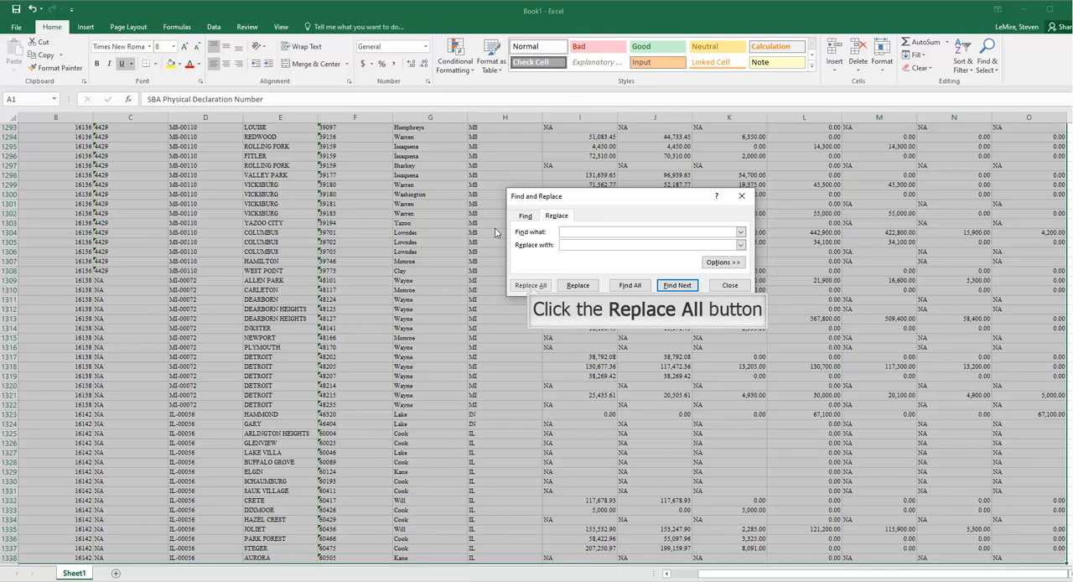
click(530, 285)
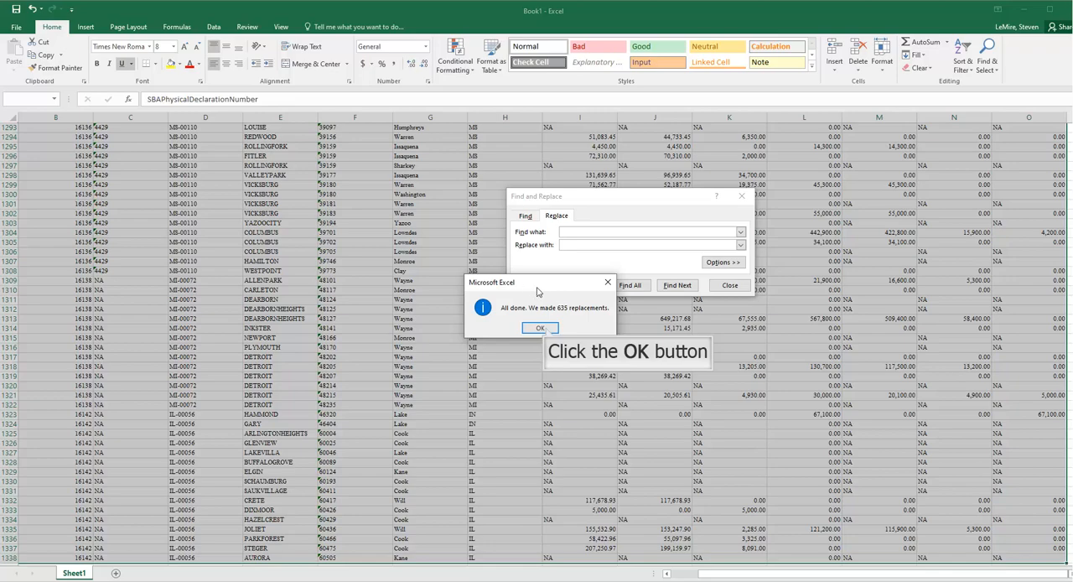
click(542, 328)
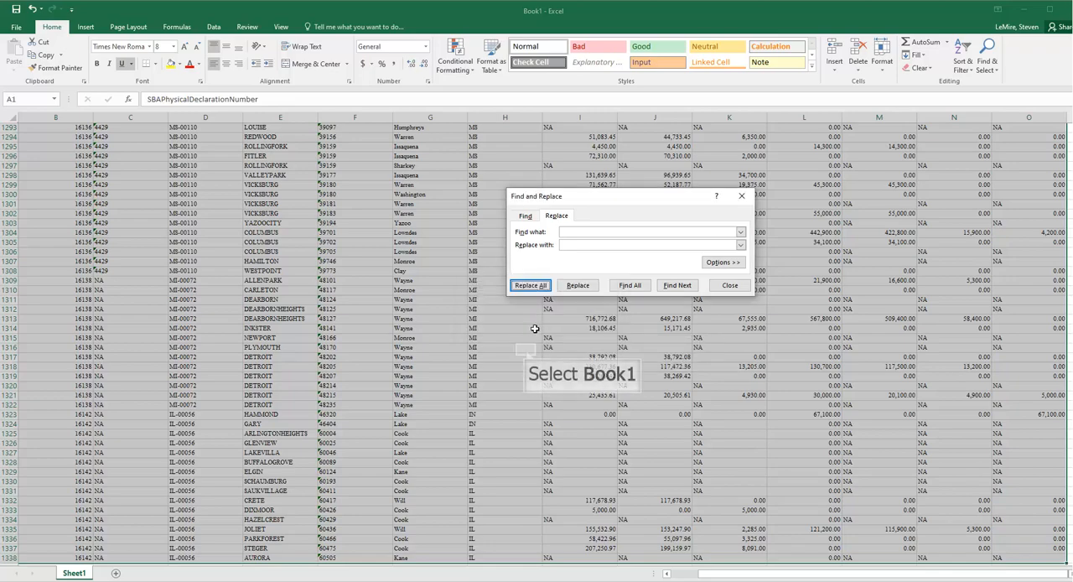
click(527, 351)
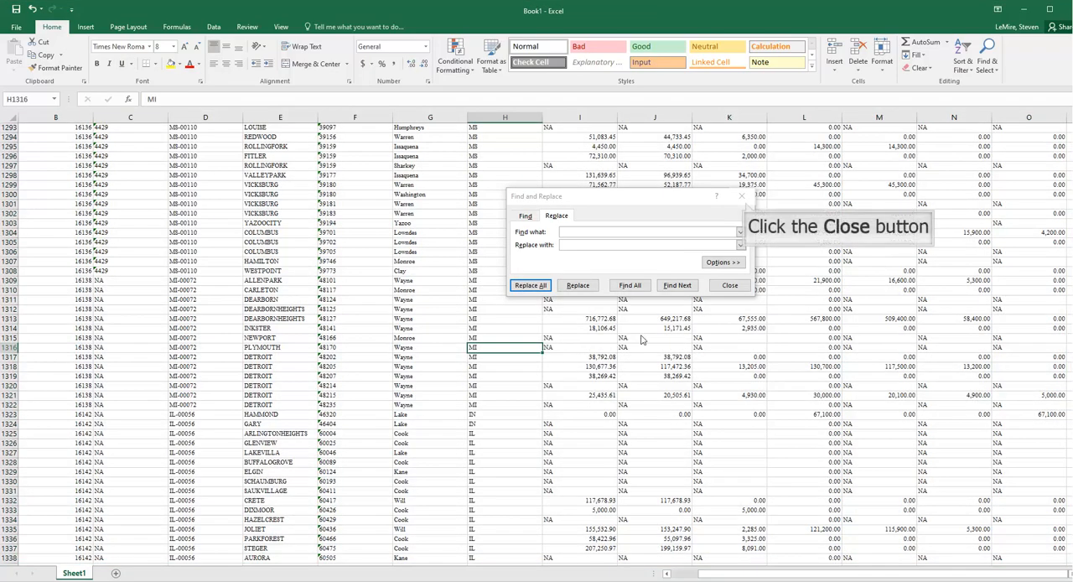
click(743, 198)
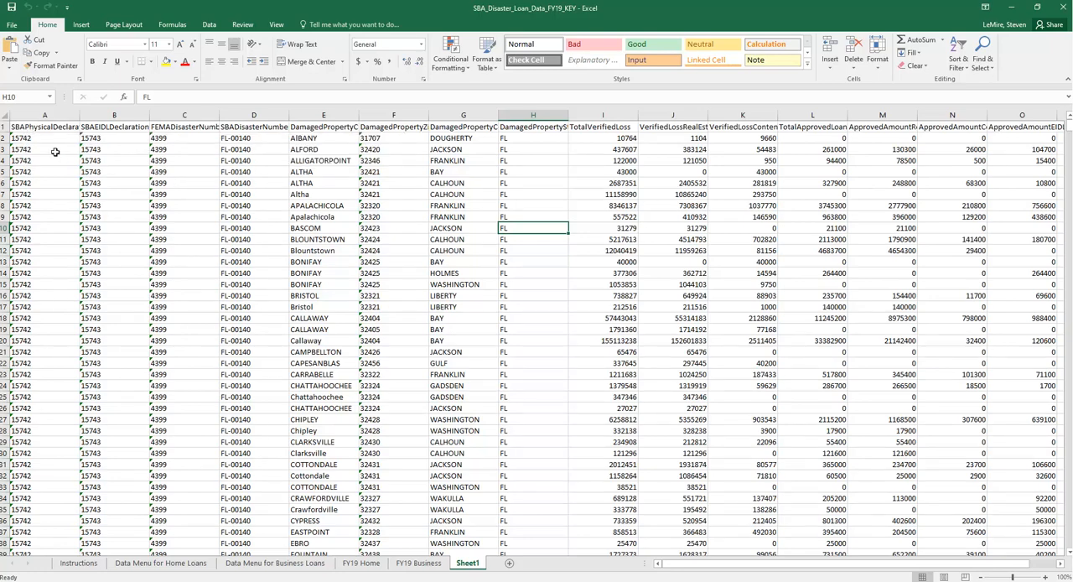
Review the space-free column headings on Sheet1 of the SBA_Disaster_Loan_Data_FY19_KEY workbook, from the declaration number to the approved amounts
click(27, 126)
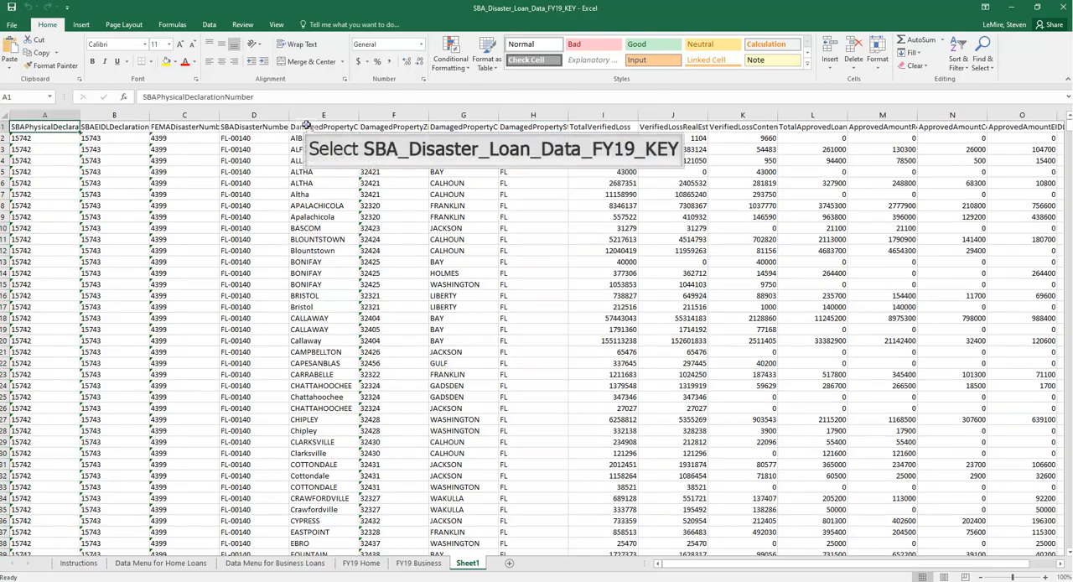
click(306, 126)
click(587, 126)
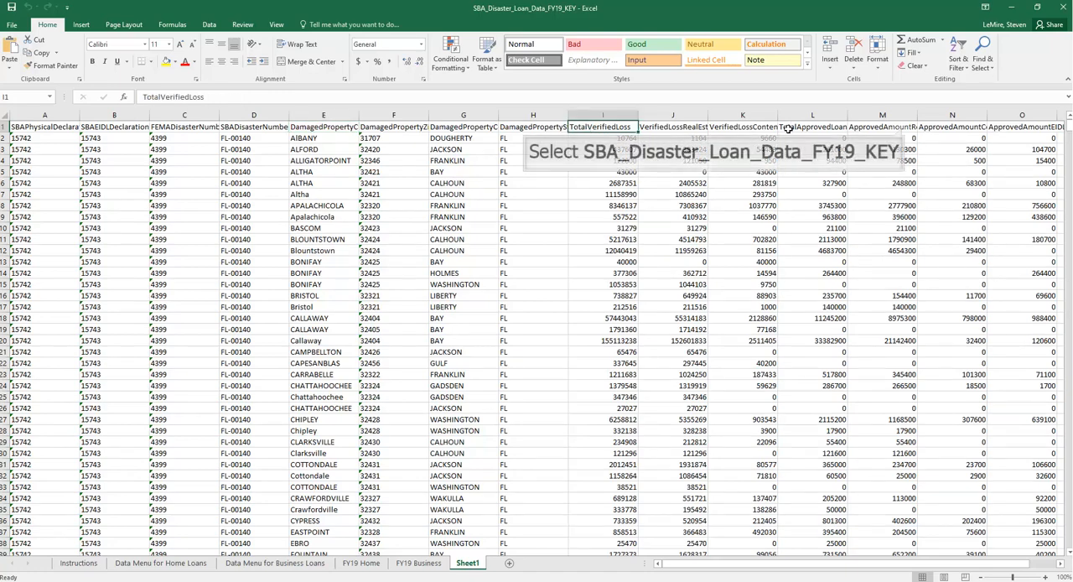
click(899, 127)
click(938, 126)
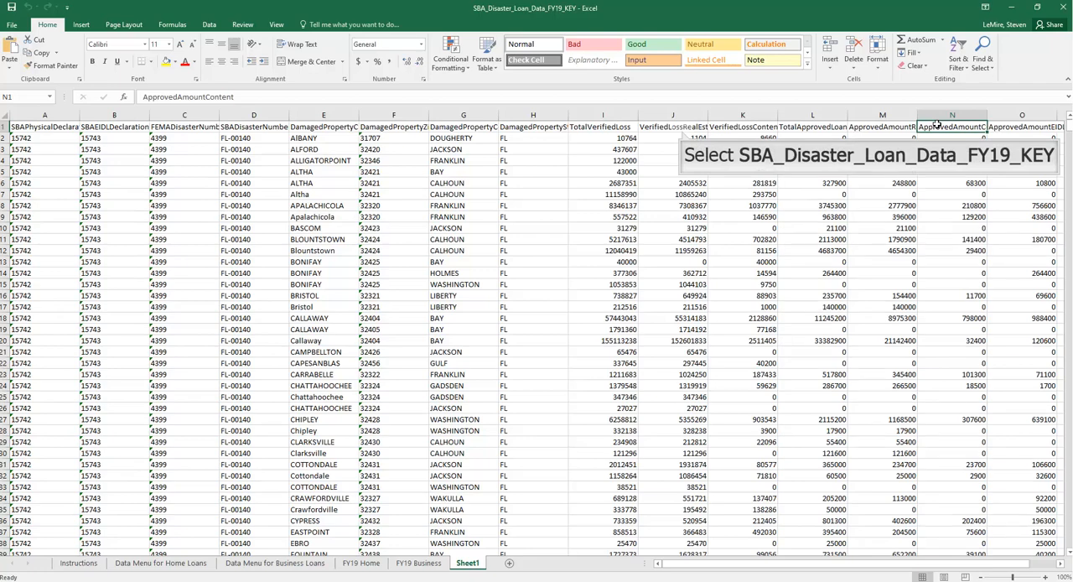
Inspect the full heading names of the verified real estate loss, SBA and FEMA disaster number, and damaged property city columns
click(682, 130)
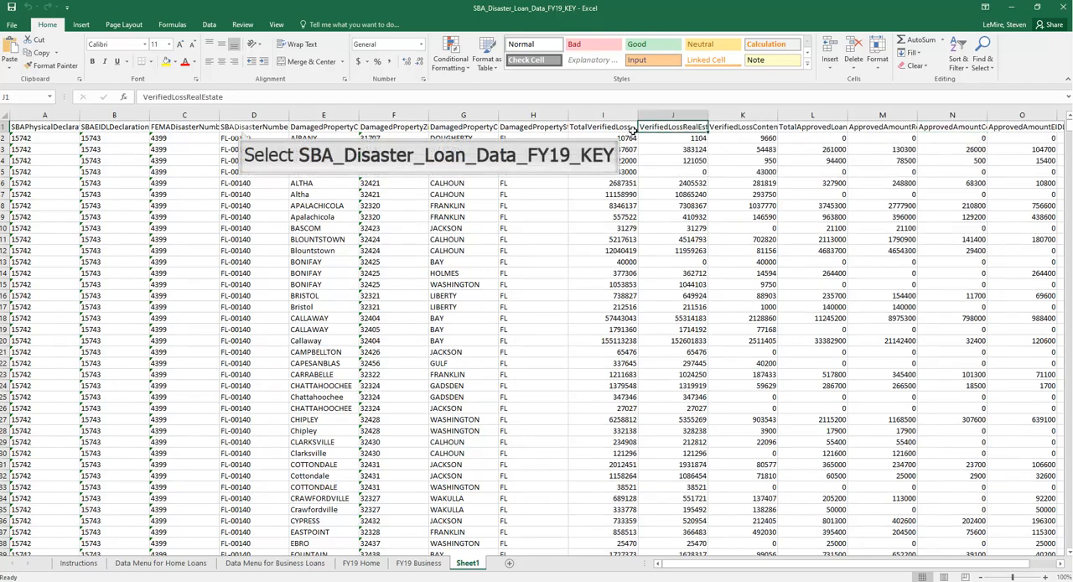
click(240, 131)
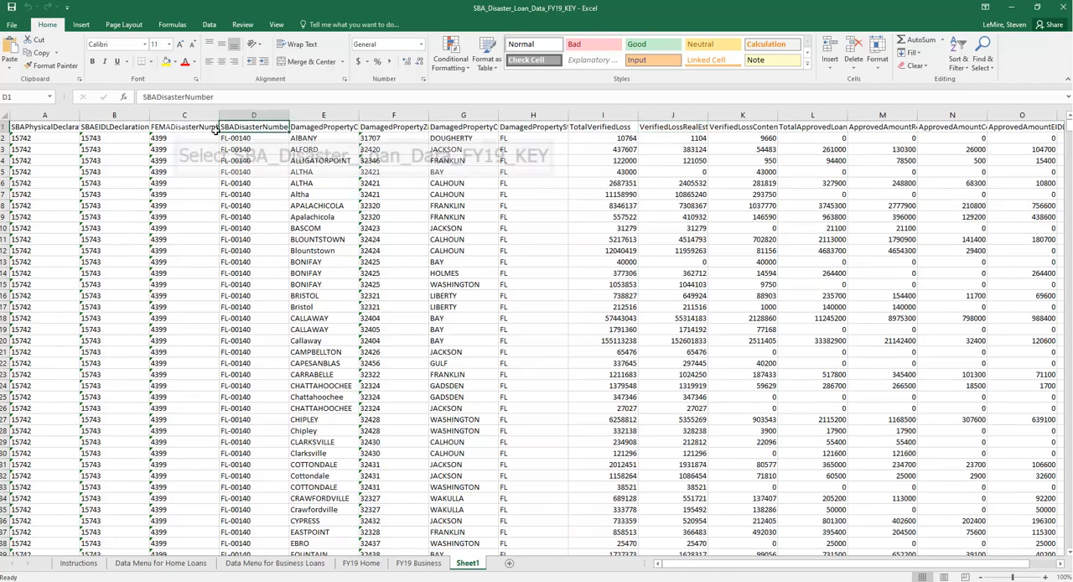
click(176, 131)
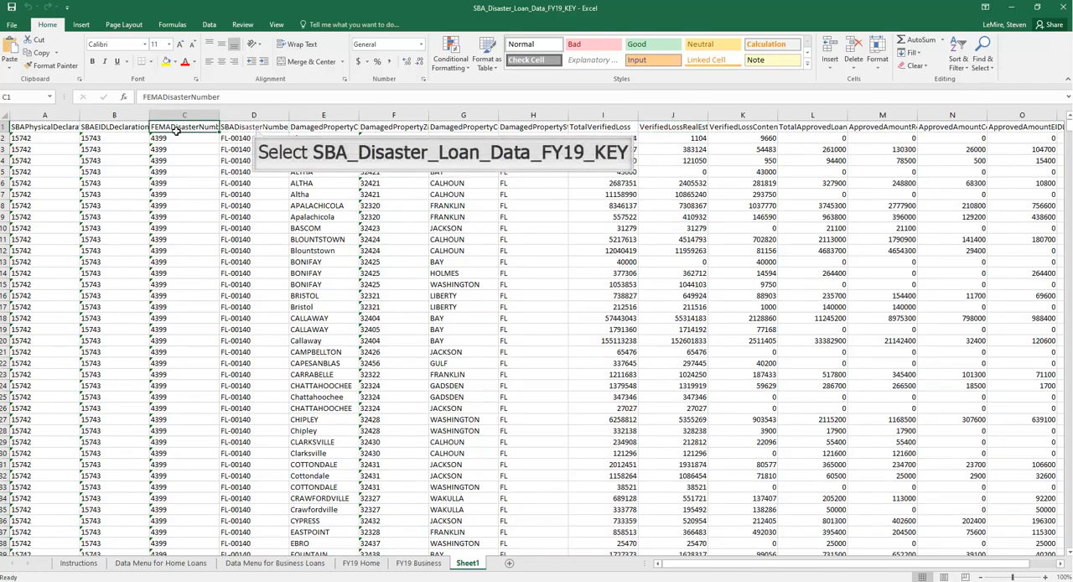
click(255, 127)
click(320, 130)
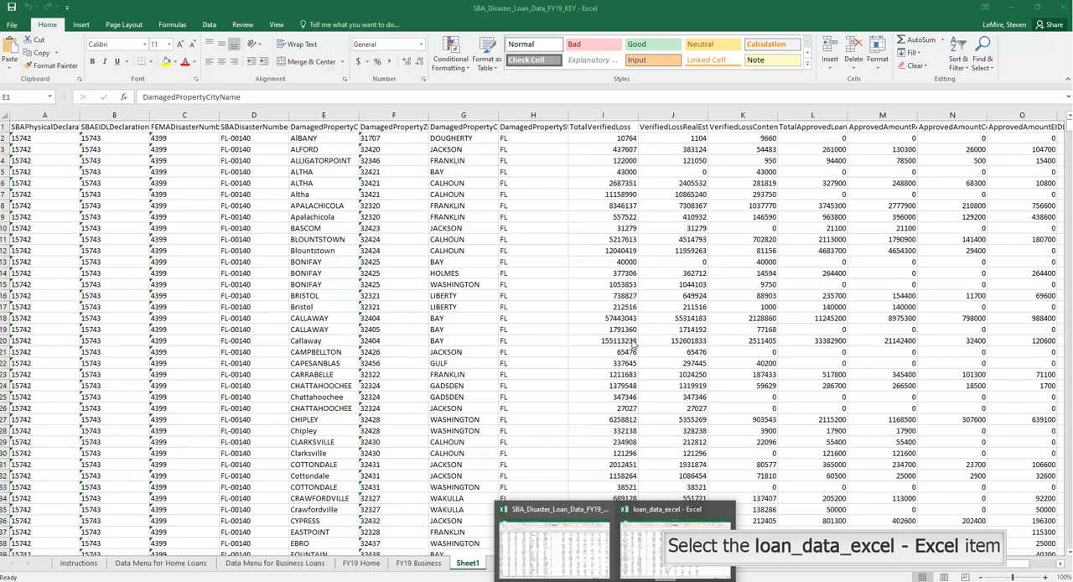
Switch to the loan_data_excel workbook and examine its shortened column headings, including CityName, StateCode, TVLoss and TALoanAmount
click(668, 577)
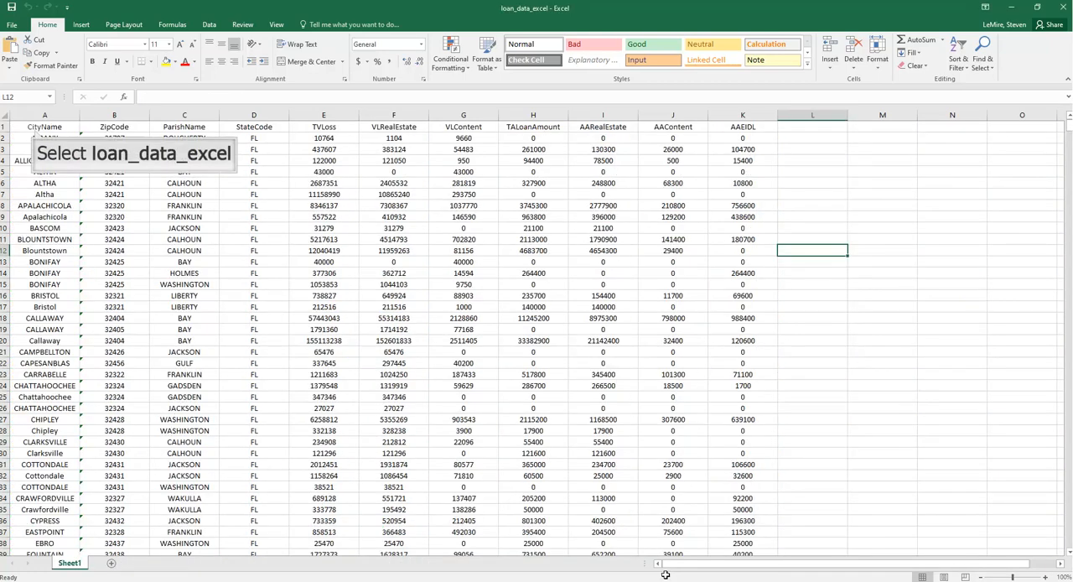
click(36, 128)
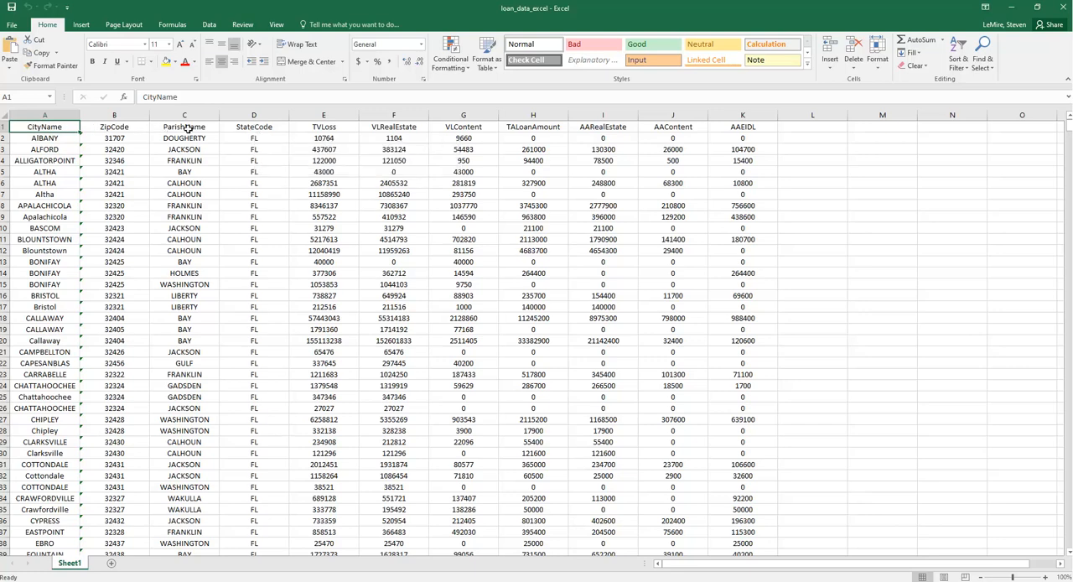
click(258, 130)
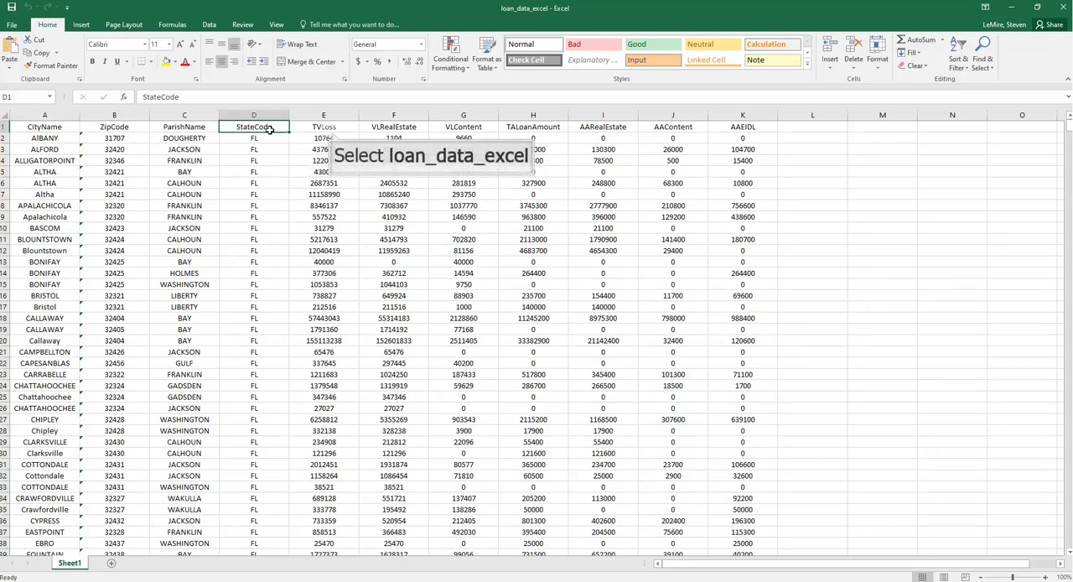
click(329, 131)
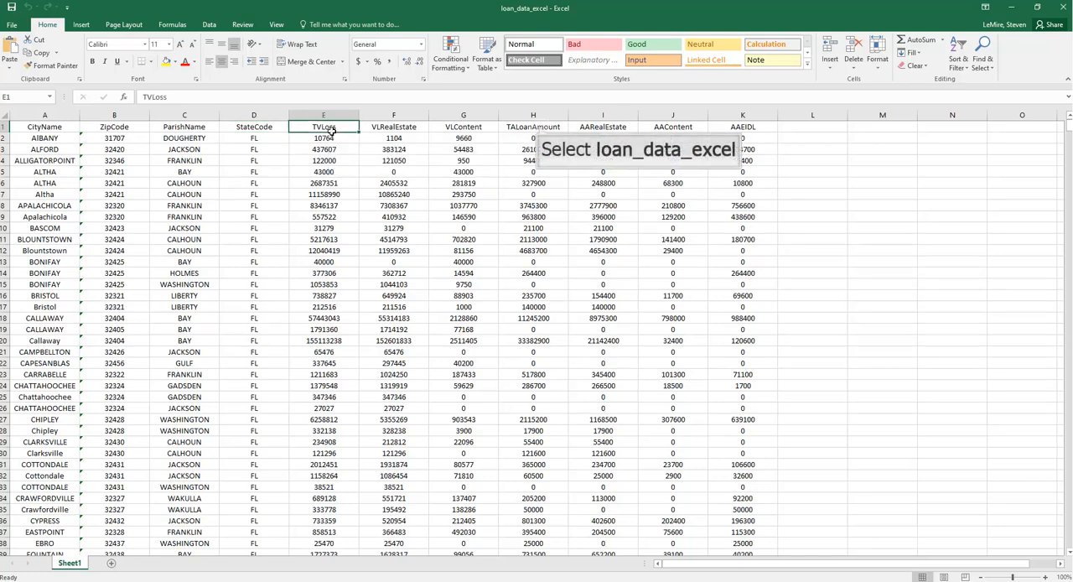
click(539, 127)
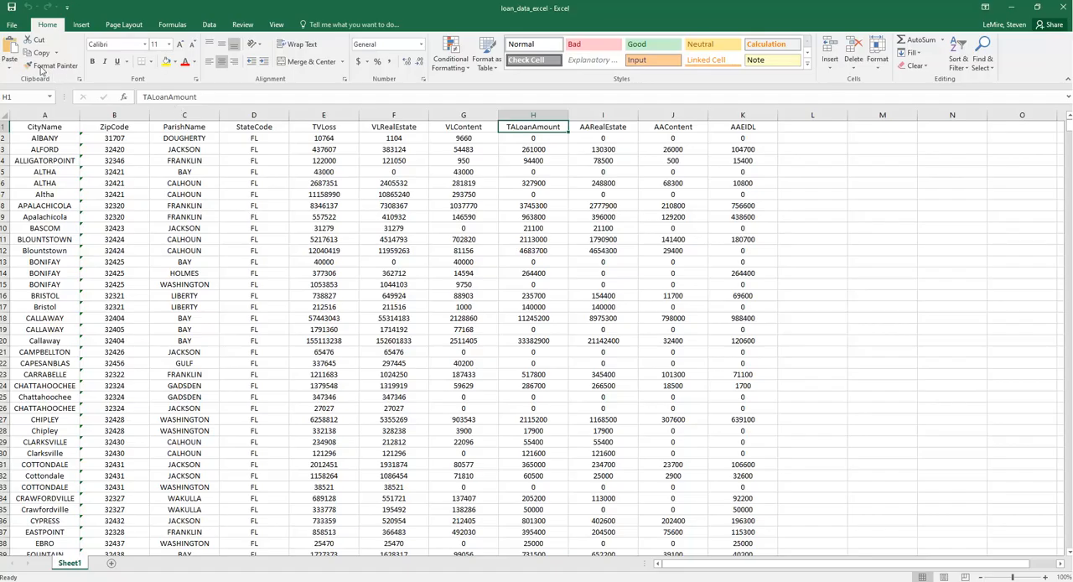
Begin saving a copy of the loan_data_excel workbook in the EX_13 Large data example one folder, with CSV (MS-DOS) as the file type
click(16, 28)
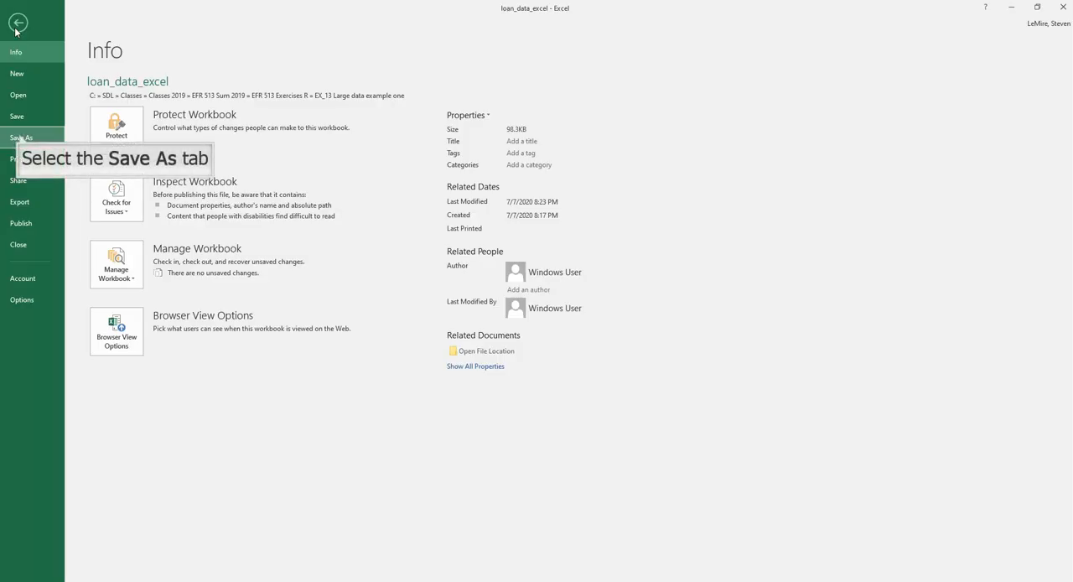
click(21, 137)
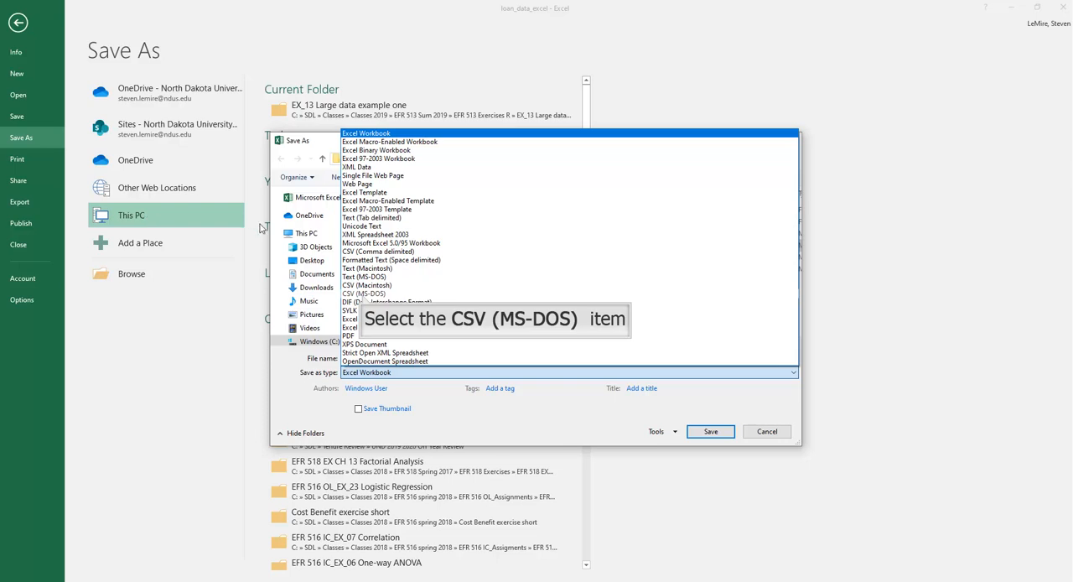
click(364, 294)
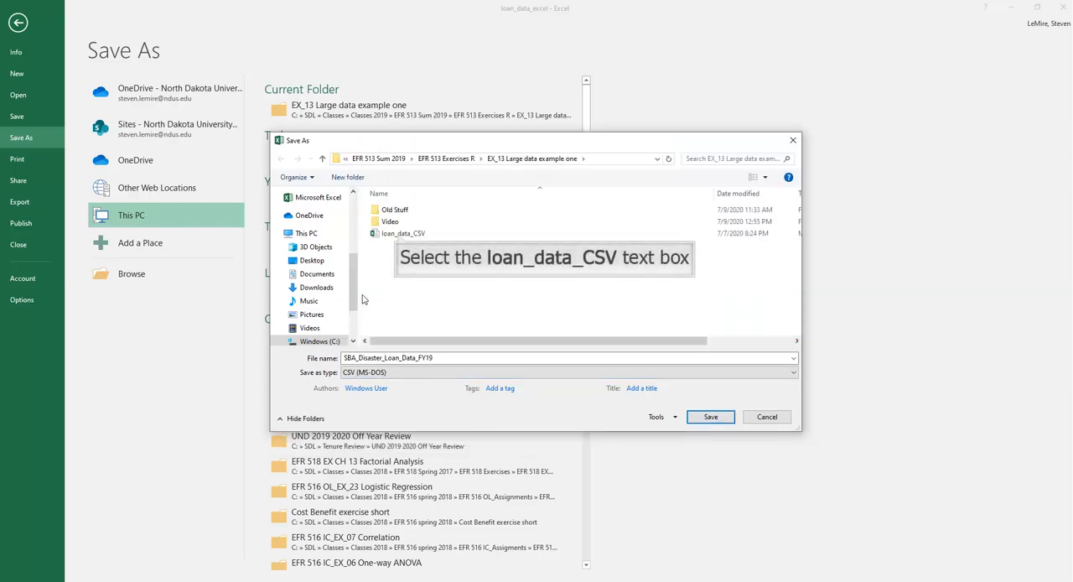